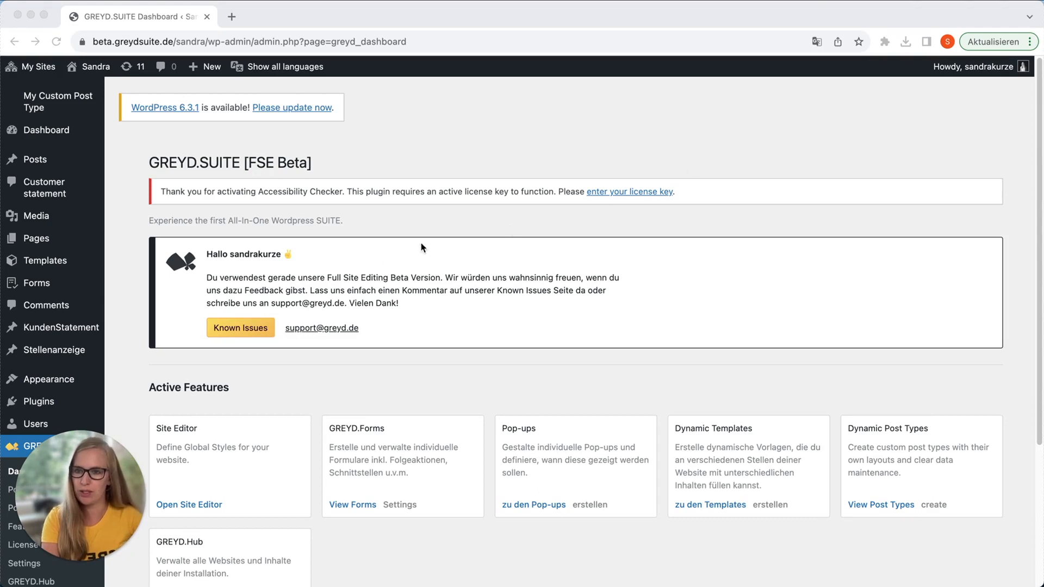
Open the Header template part from the Site Editor's patterns for editing
click(66, 380)
mouse_move(66, 380)
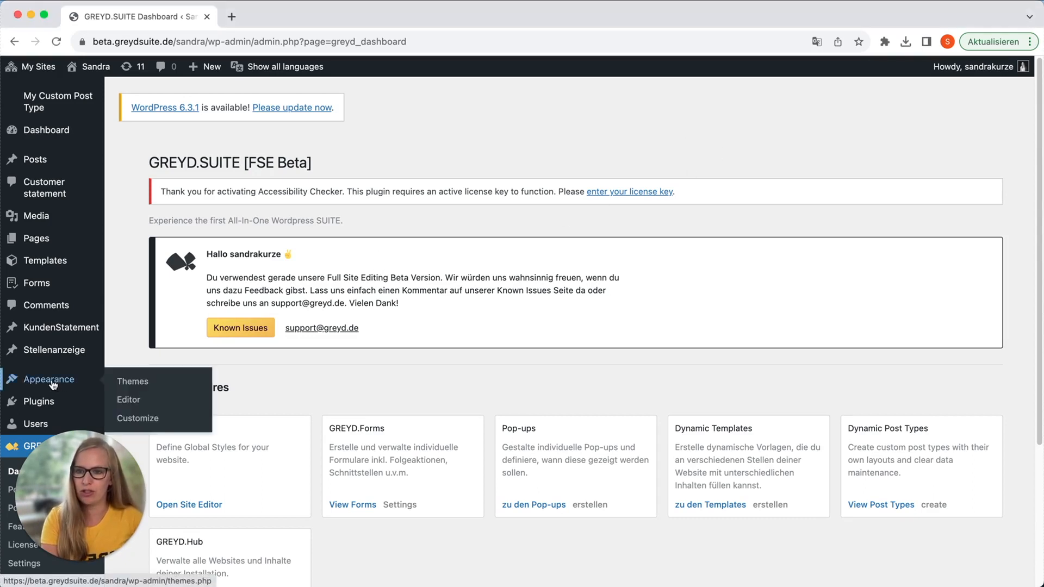
click(152, 397)
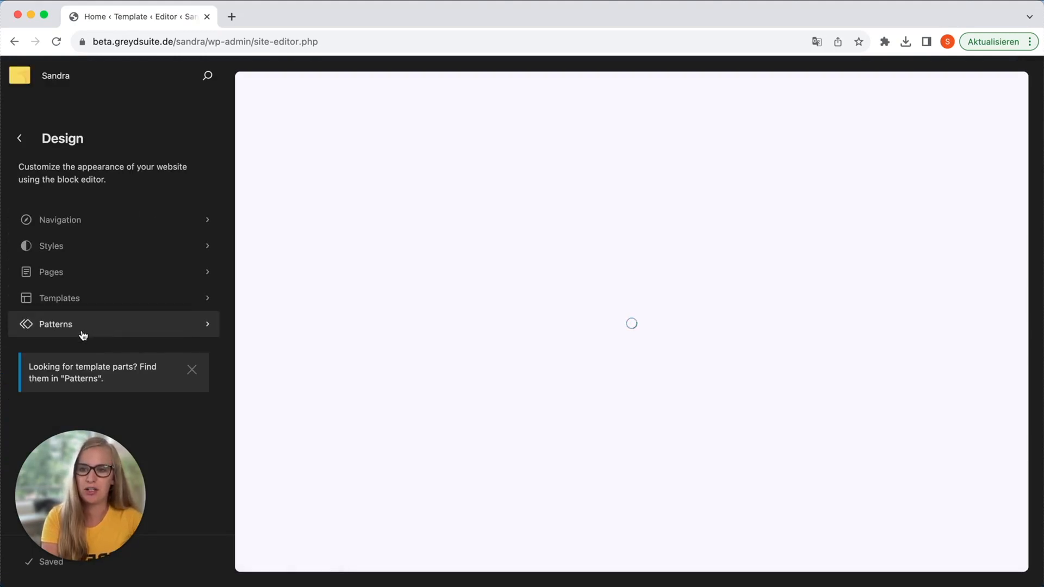
click(103, 326)
scroll(108, 324, down, 3)
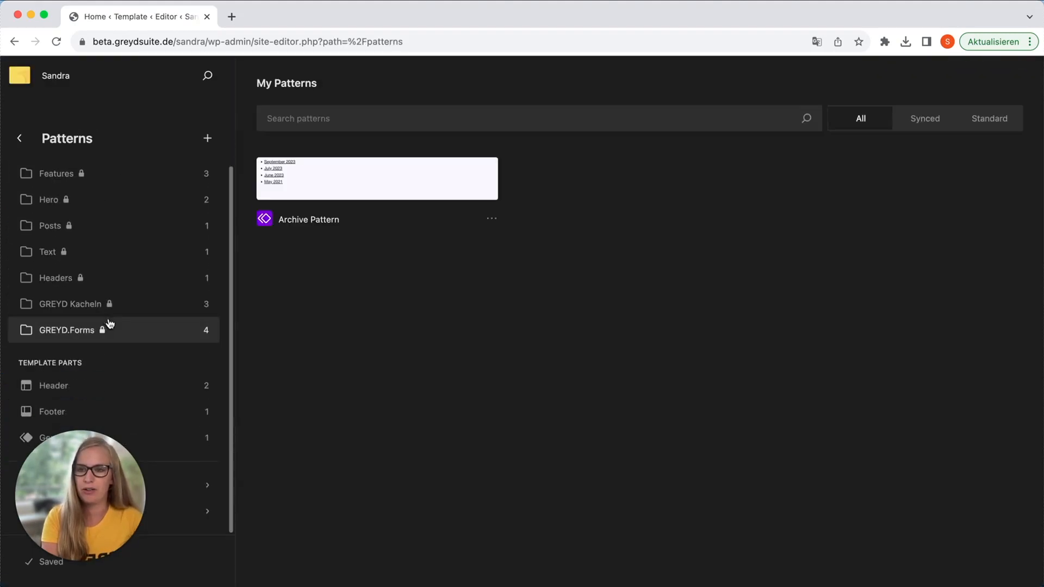
click(124, 397)
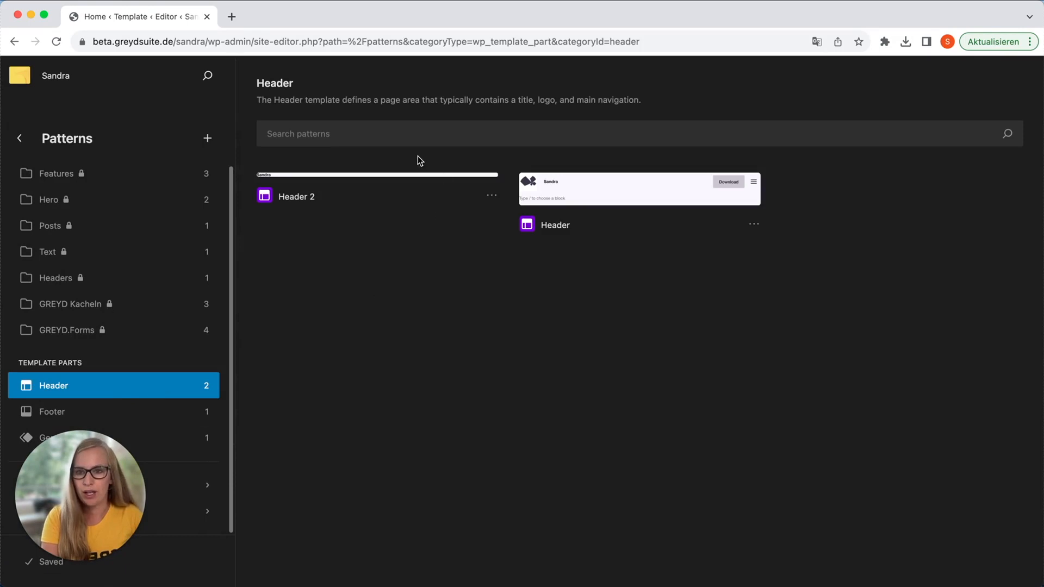
click(598, 198)
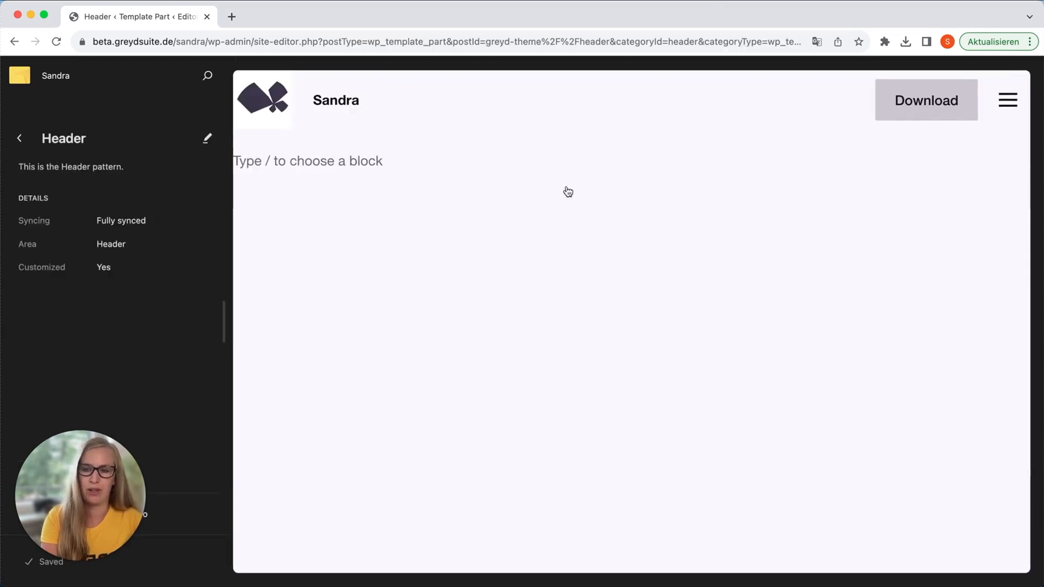
click(207, 138)
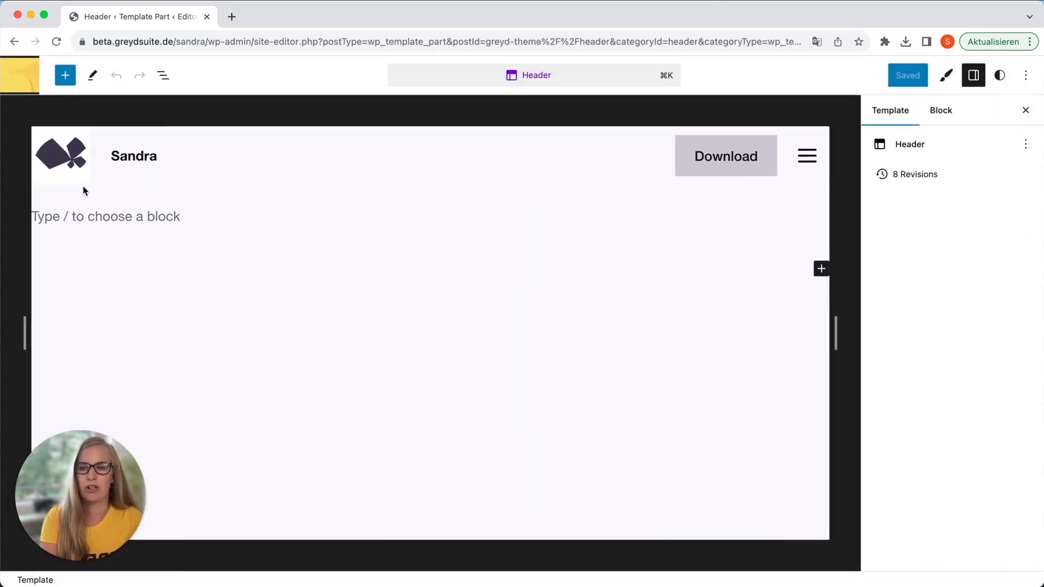
Show the block List View and set the Site Logo's image width to 100
click(70, 164)
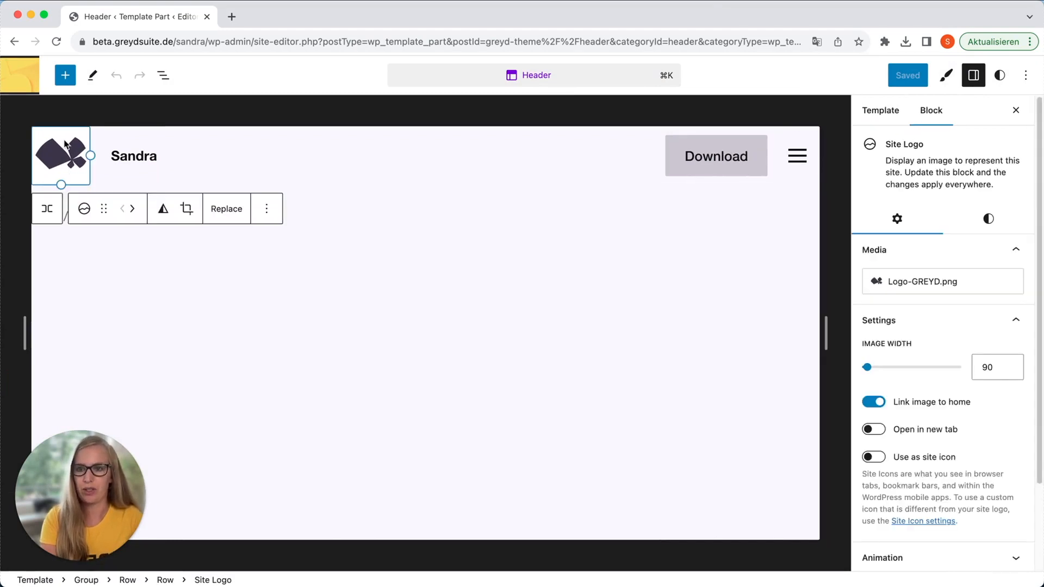
click(163, 75)
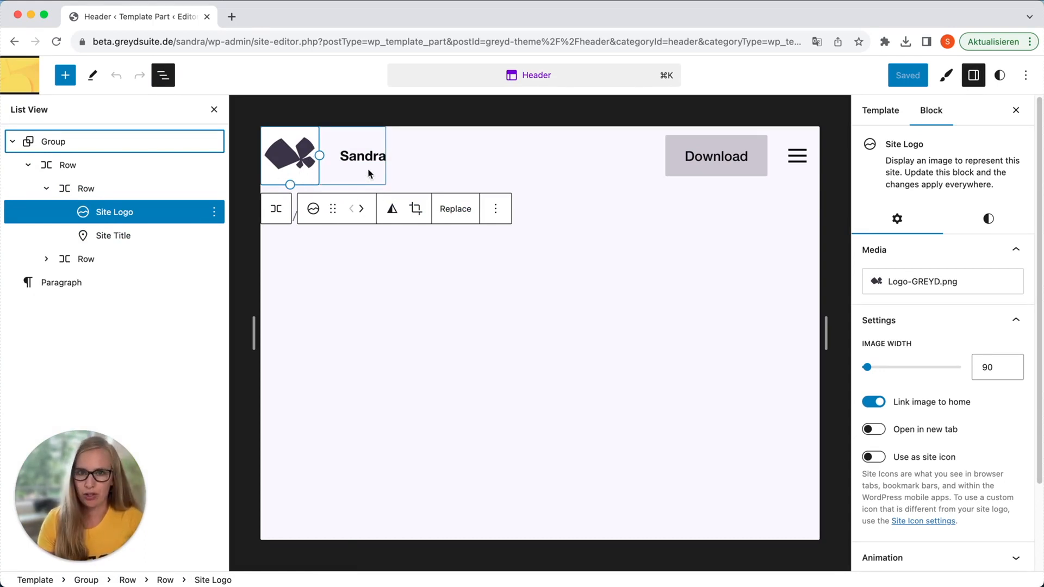
mouse_move(329, 161)
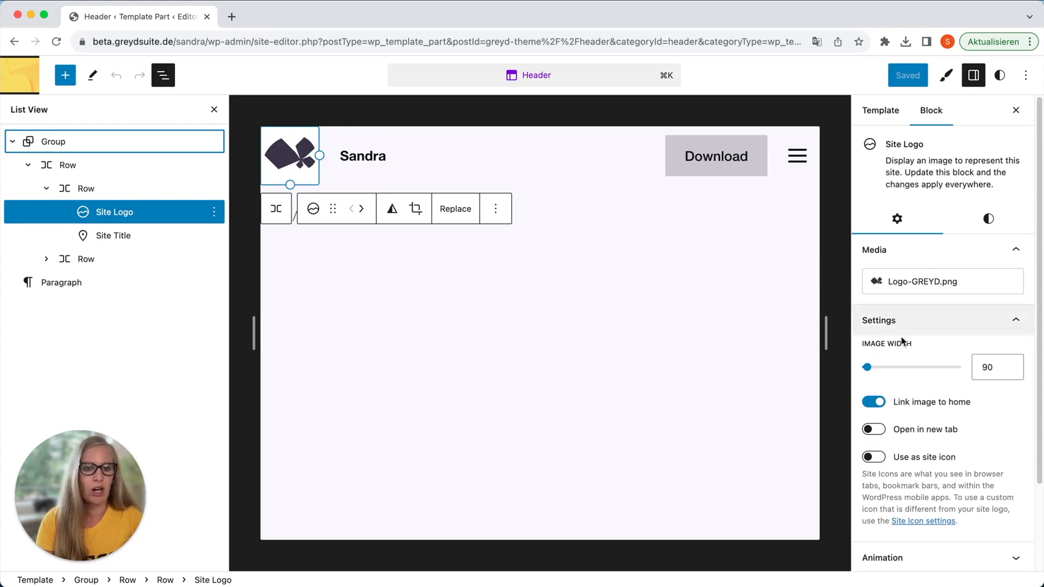
mouse_move(868, 370)
mouse_down()
mouse_move(878, 368)
mouse_move(850, 372)
mouse_move(868, 375)
mouse_up()
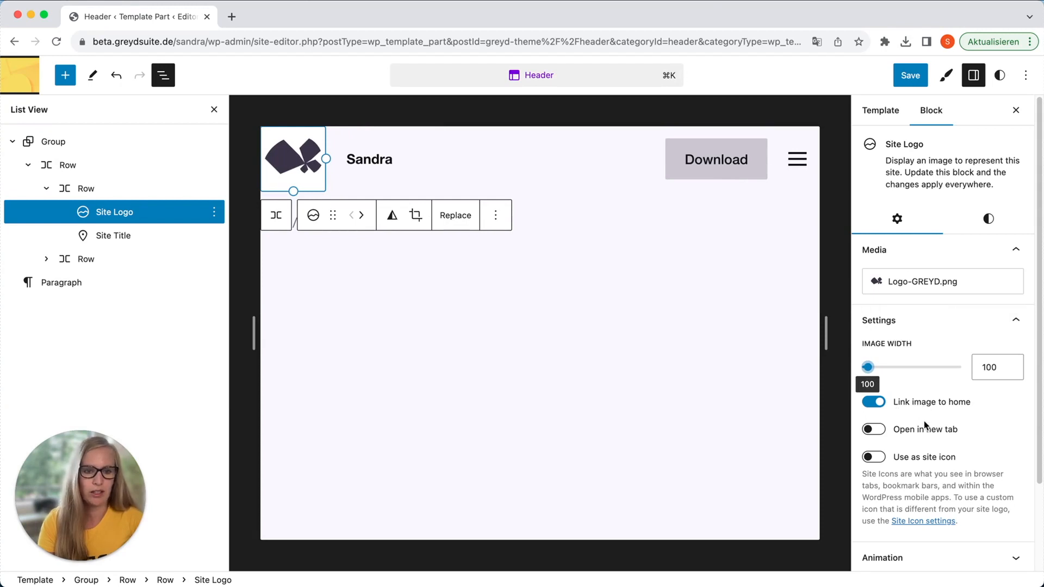
Enable the Site Logo's use as site icon and open its style settings
scroll(908, 473, down, 1)
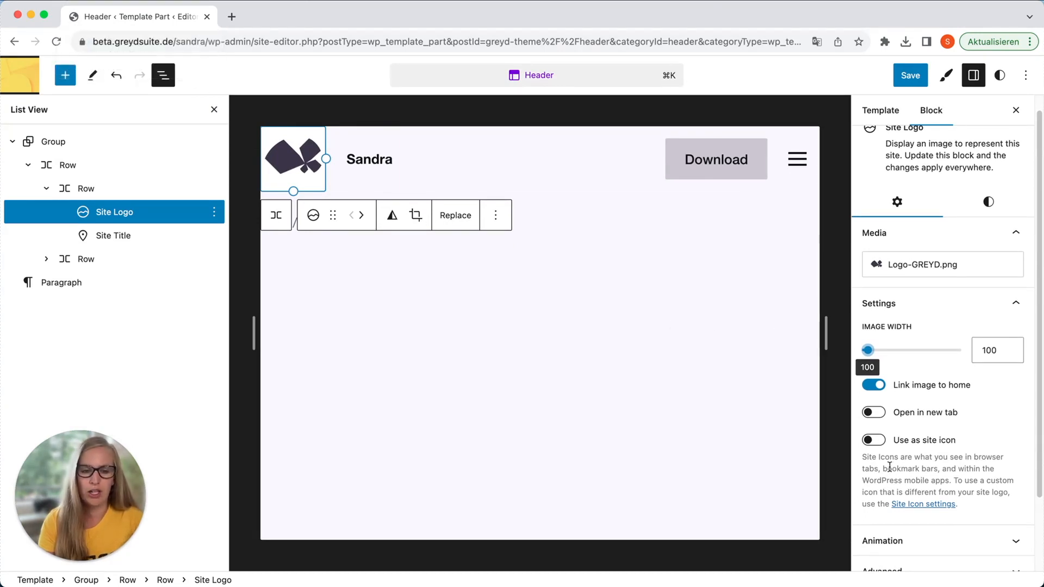
click(875, 440)
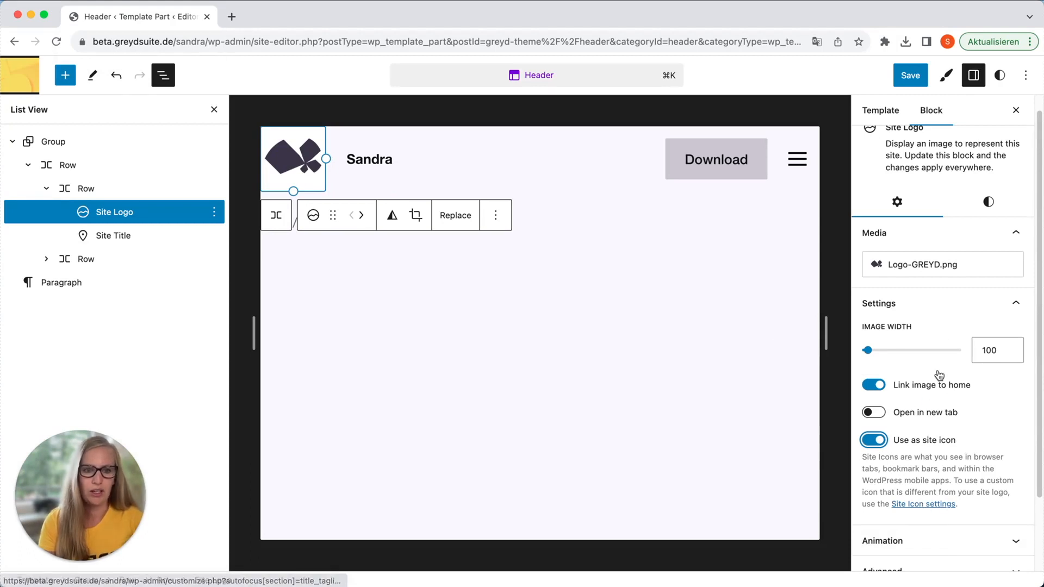
click(988, 204)
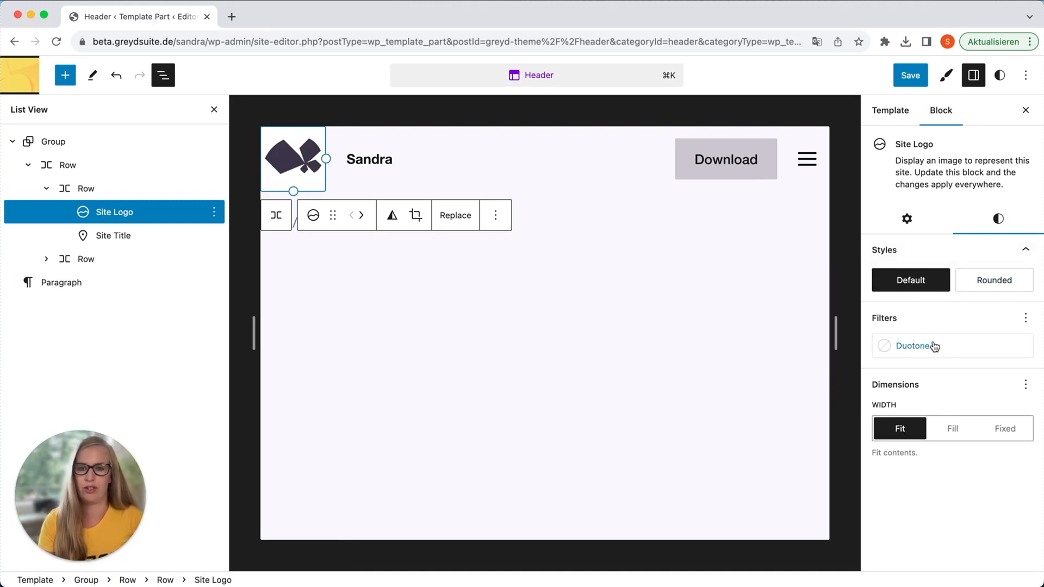
Append "2" to the site title in the header and delete the Site Title block
click(377, 166)
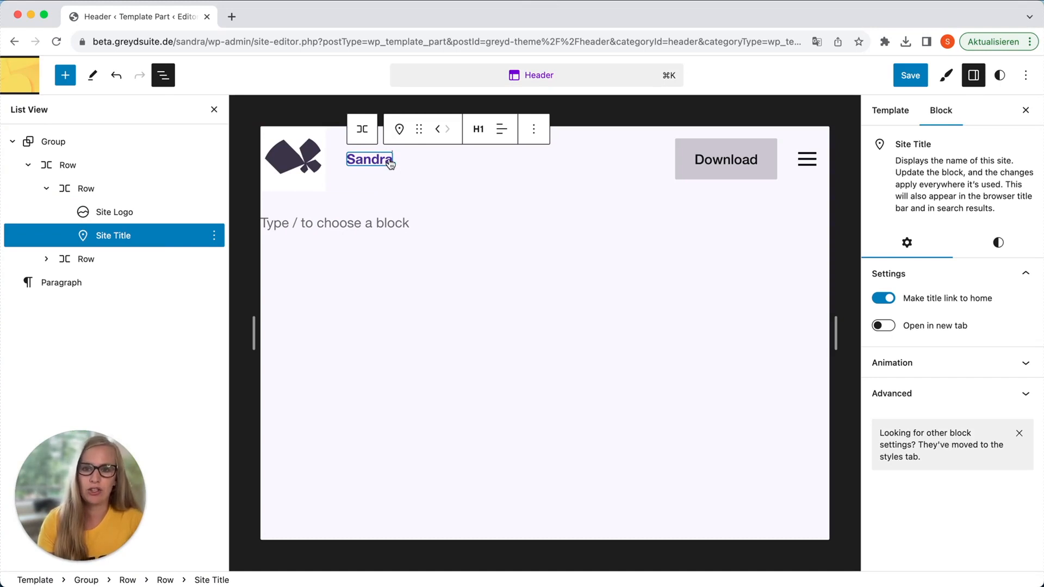
text(2)
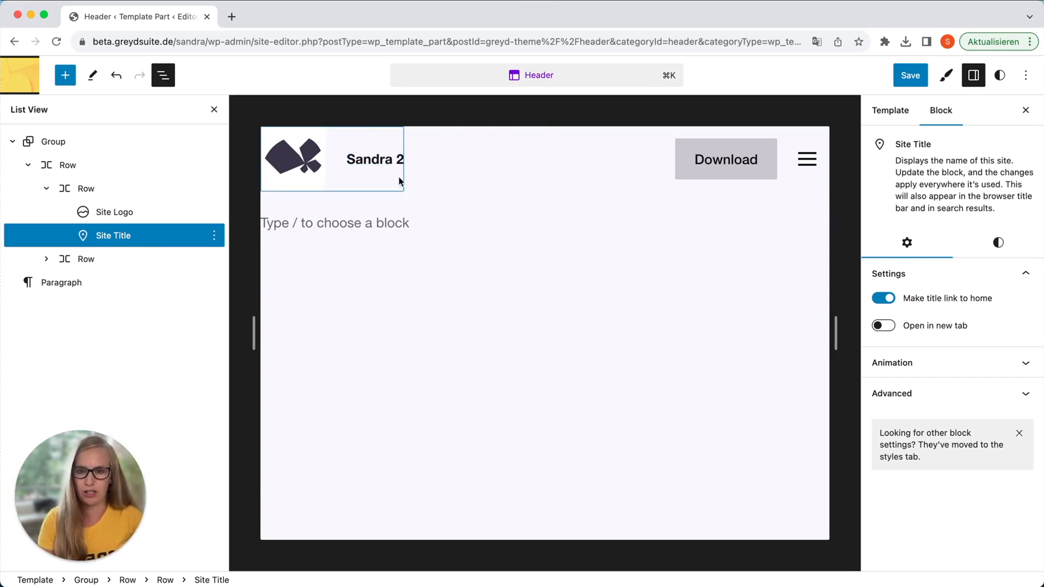
click(363, 163)
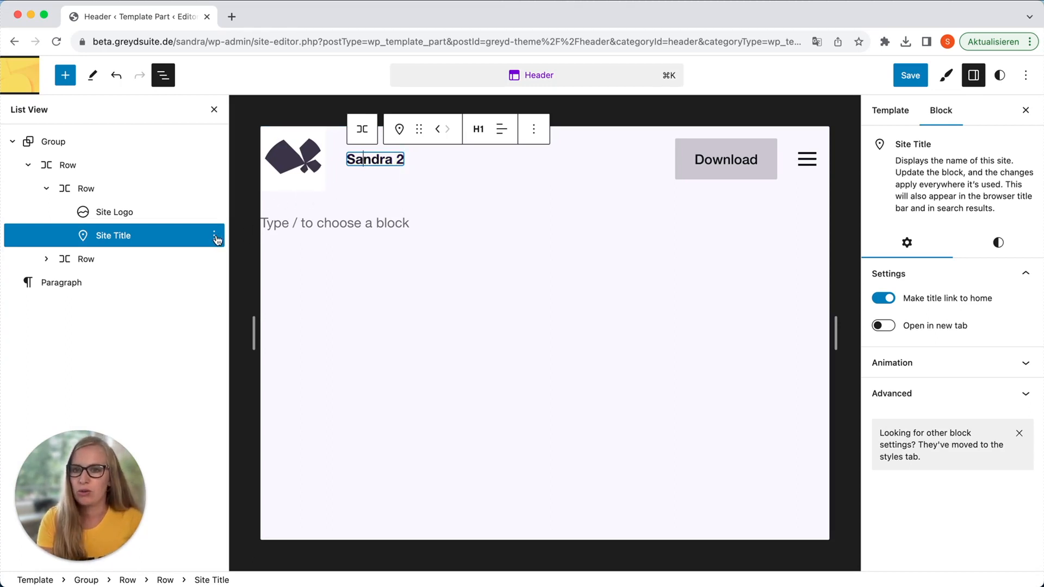
click(215, 235)
click(267, 582)
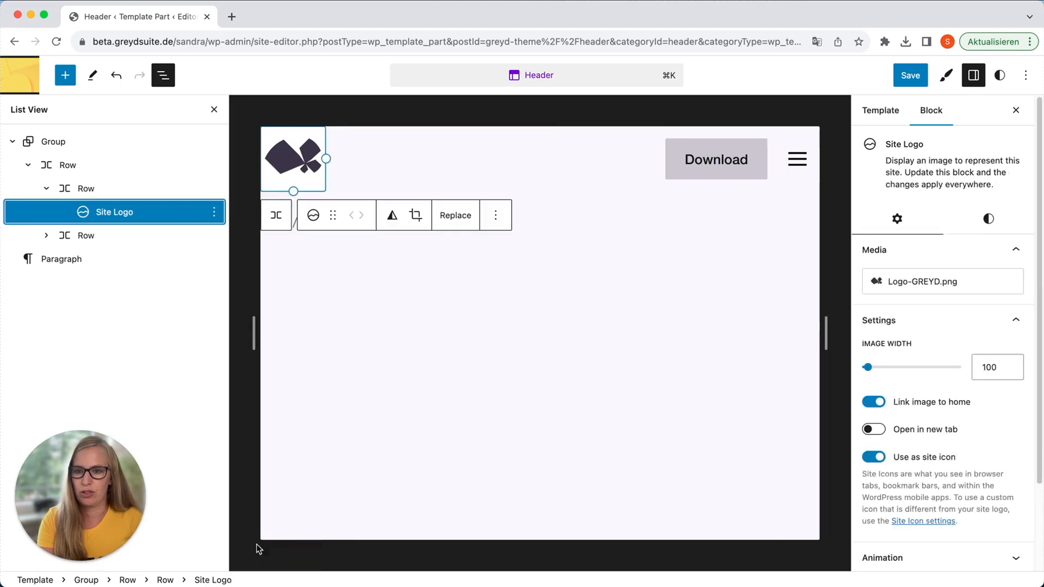
Add a Heading block after the Site Logo and insert the dynamic site title into it
click(214, 212)
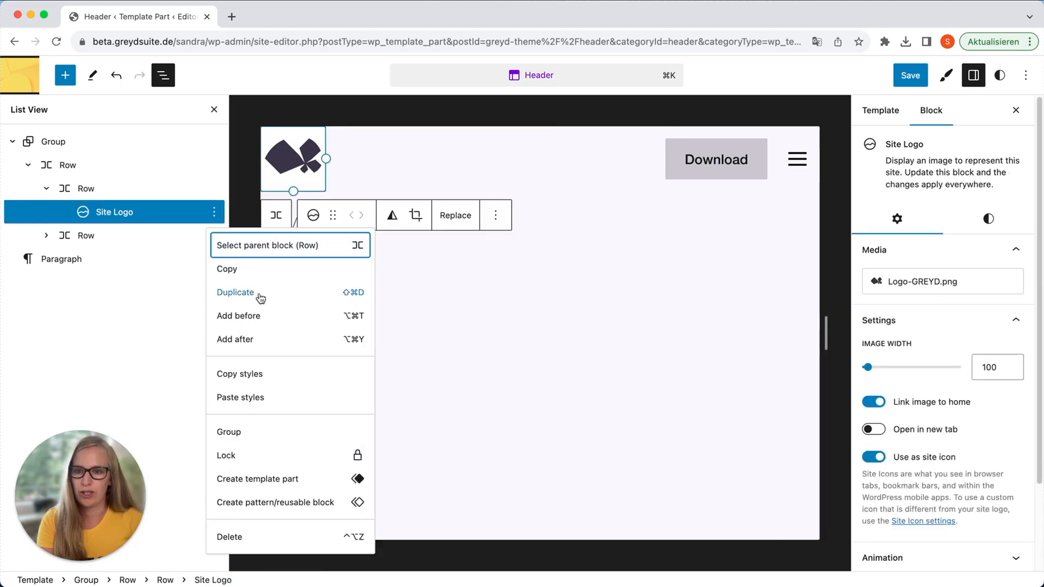
click(273, 334)
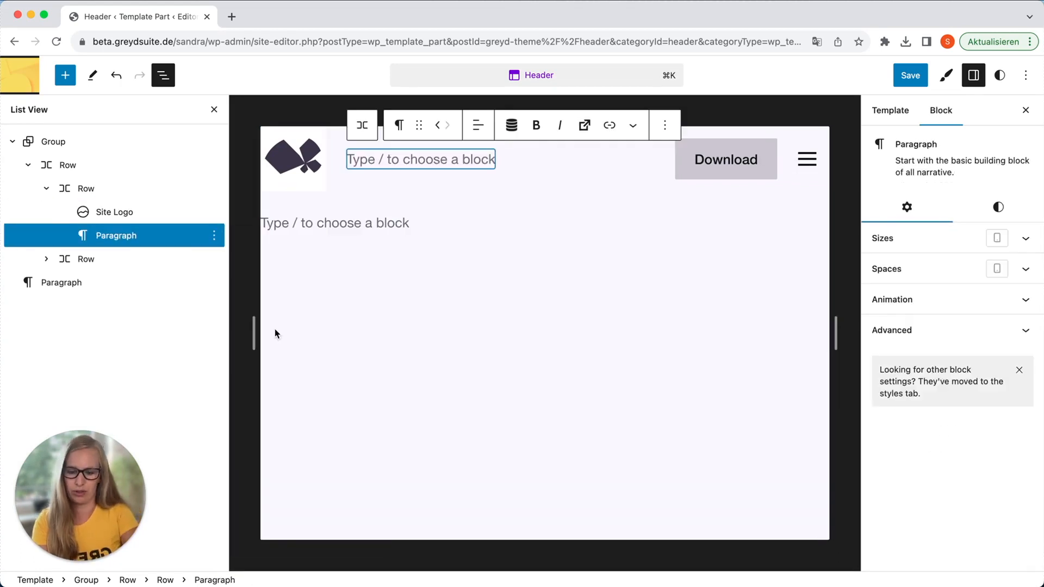
text(/head)
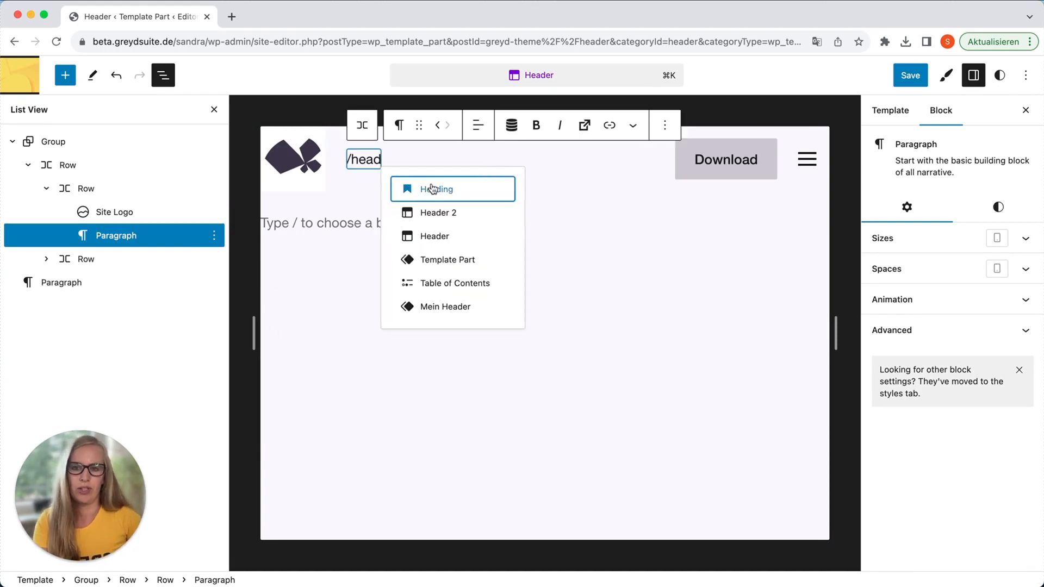
click(432, 189)
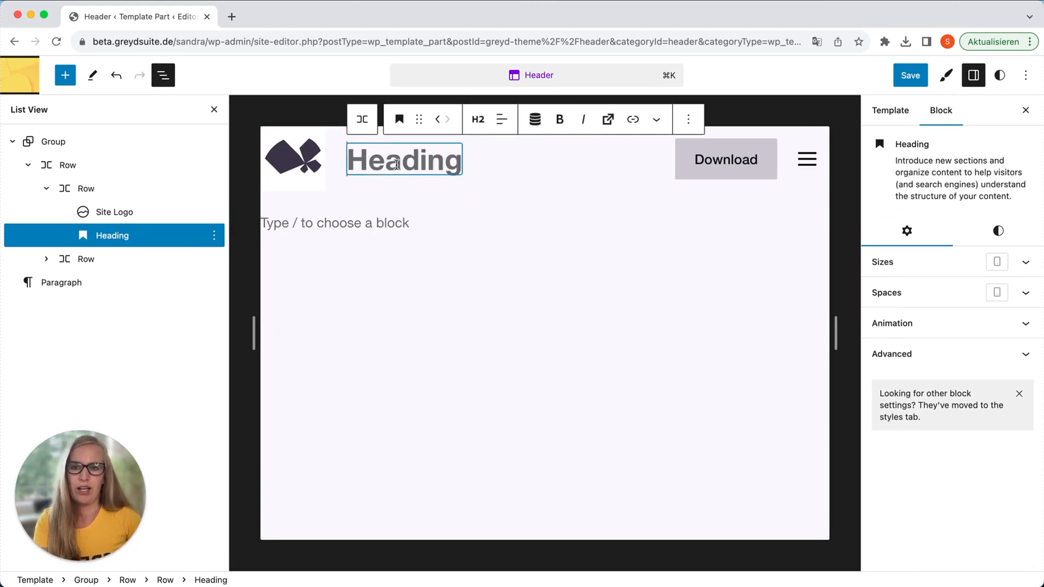
click(535, 119)
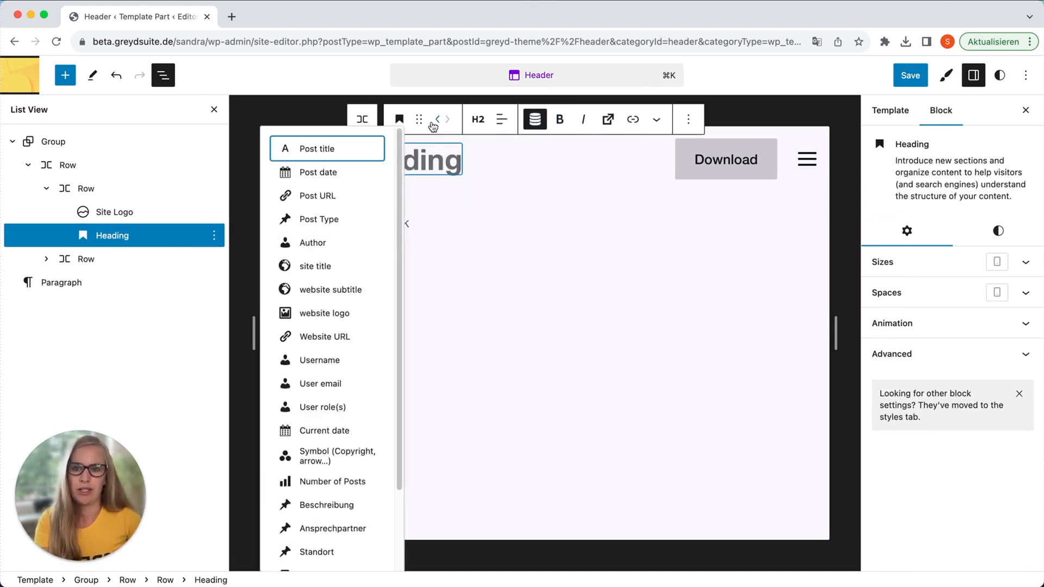
click(335, 269)
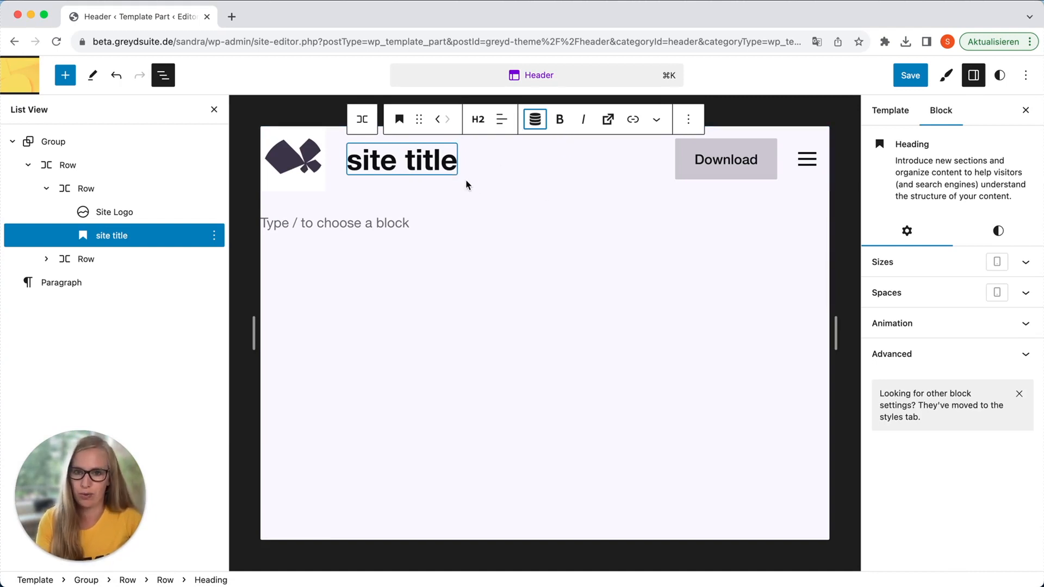
Delete the heading with the dynamic site title from the header row
click(214, 236)
scroll(277, 554, down, 1)
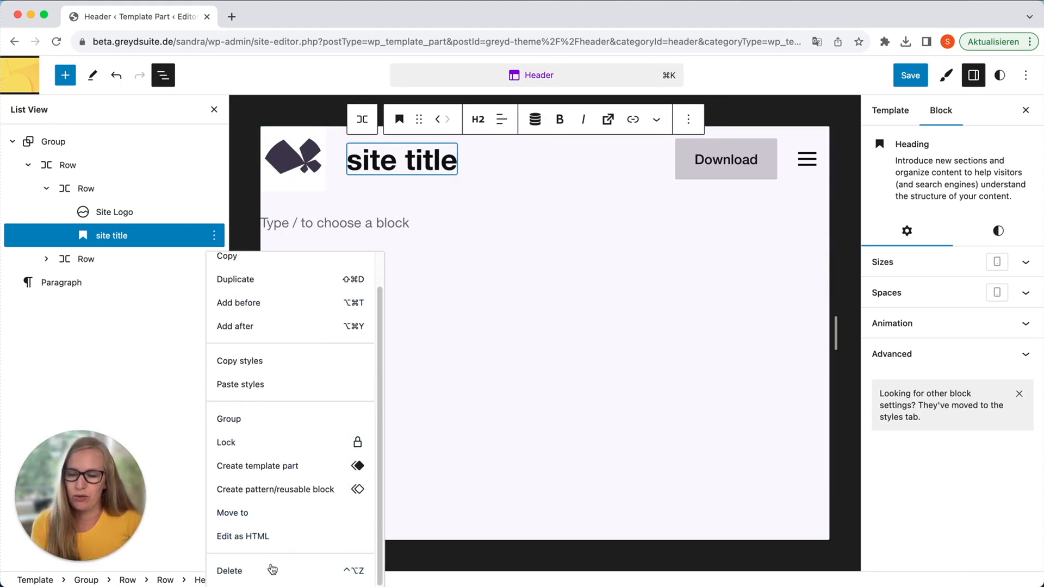
click(273, 569)
Insert a Navigation block after the Site Logo
click(218, 219)
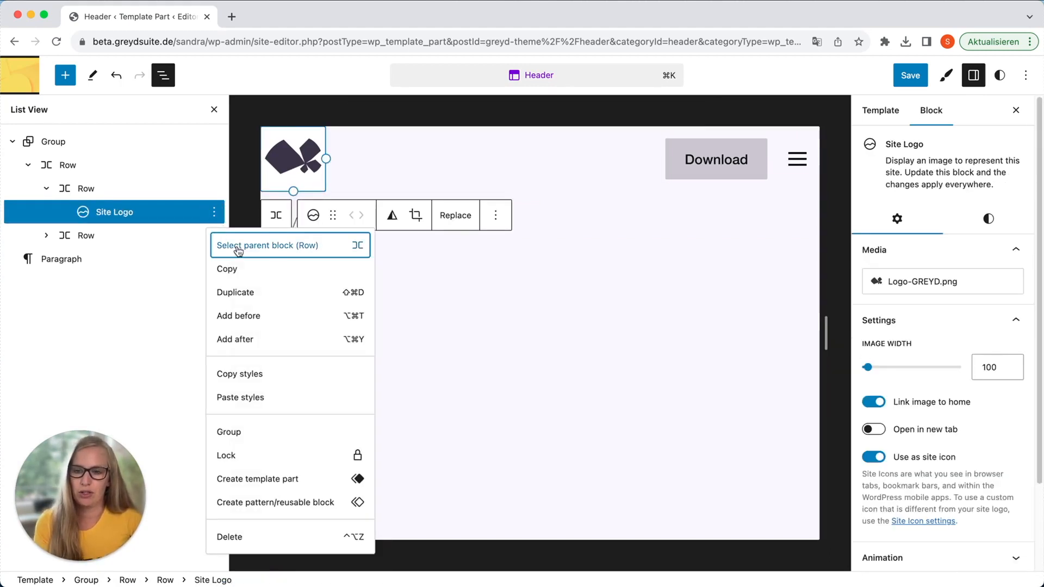
click(287, 341)
text(/na)
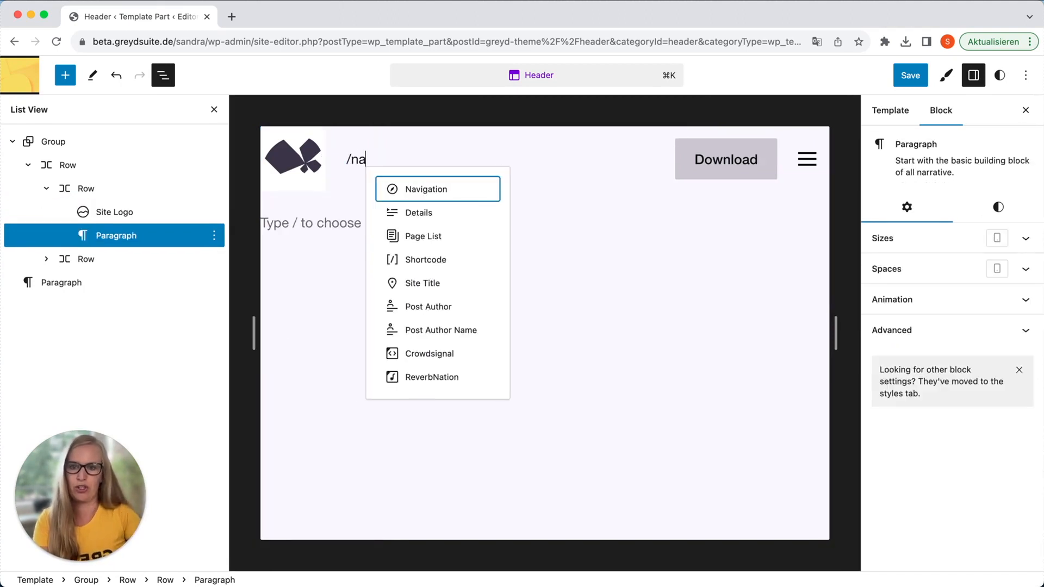
click(434, 191)
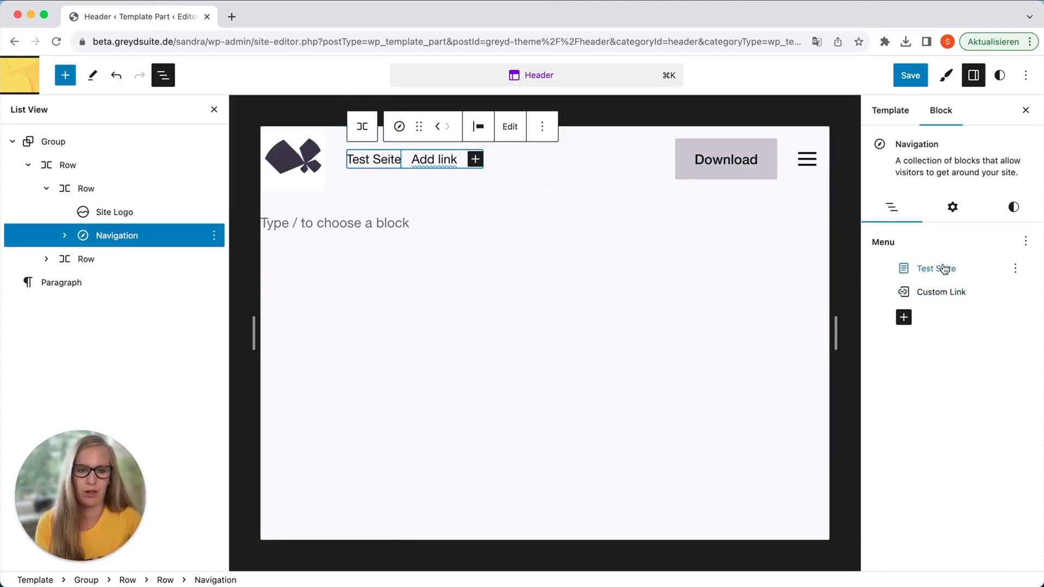
Add a custom link to the navigation menu and transform it into a Page List
click(902, 319)
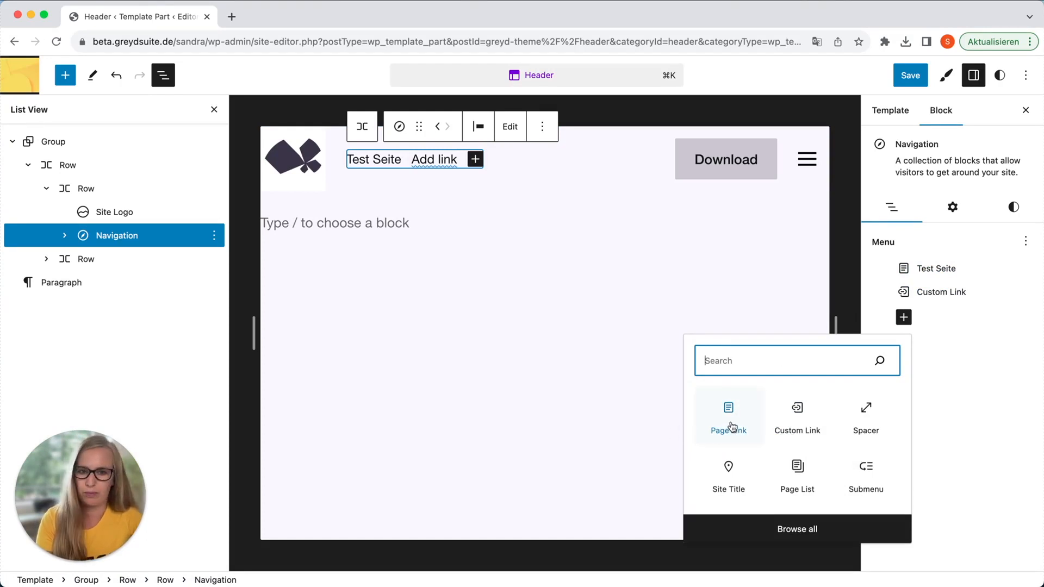
click(797, 424)
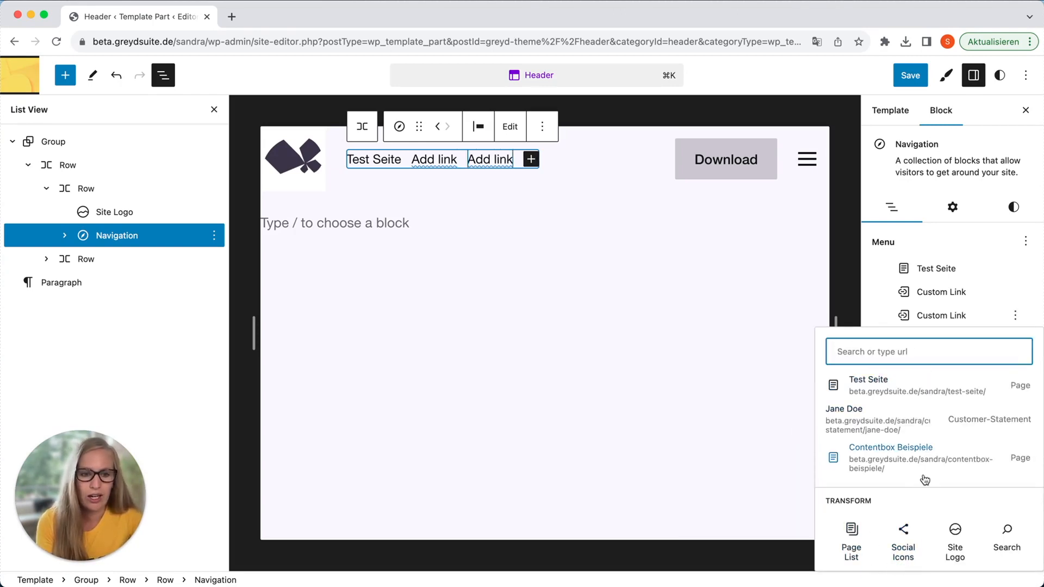
click(853, 535)
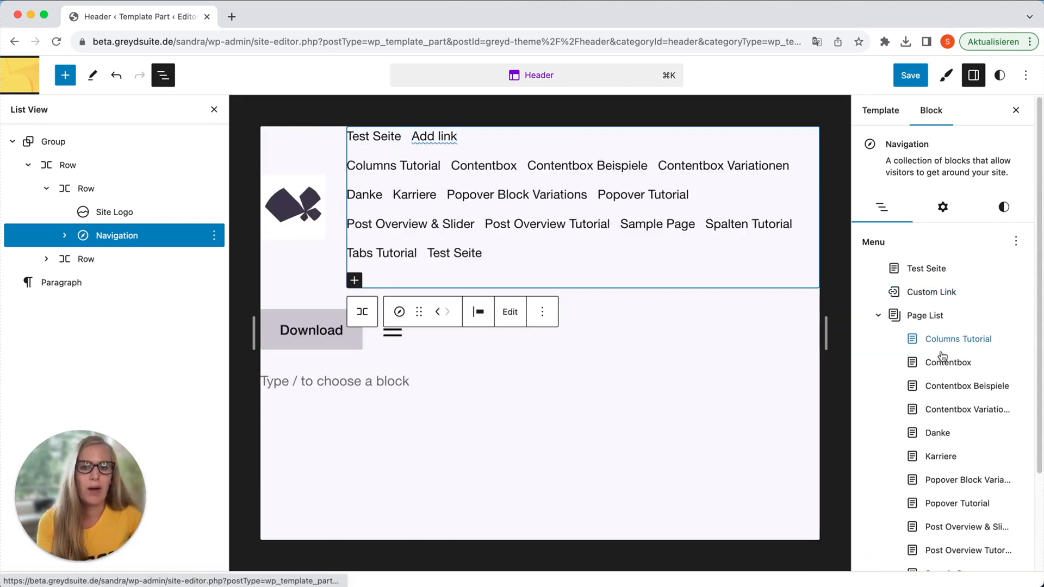
Remove the Page List from the navigation menu
scroll(928, 455, down, 1)
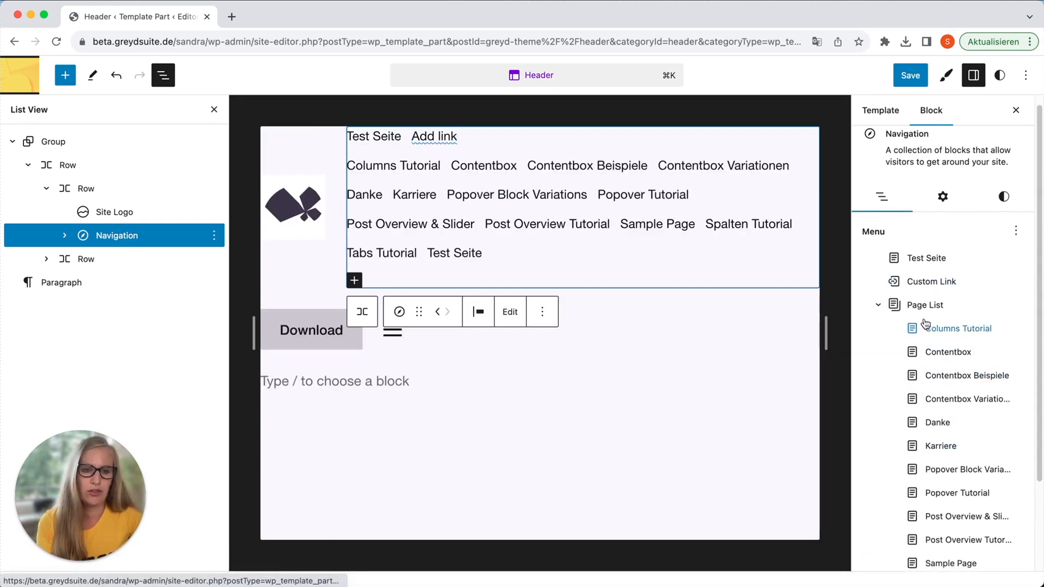
click(1006, 305)
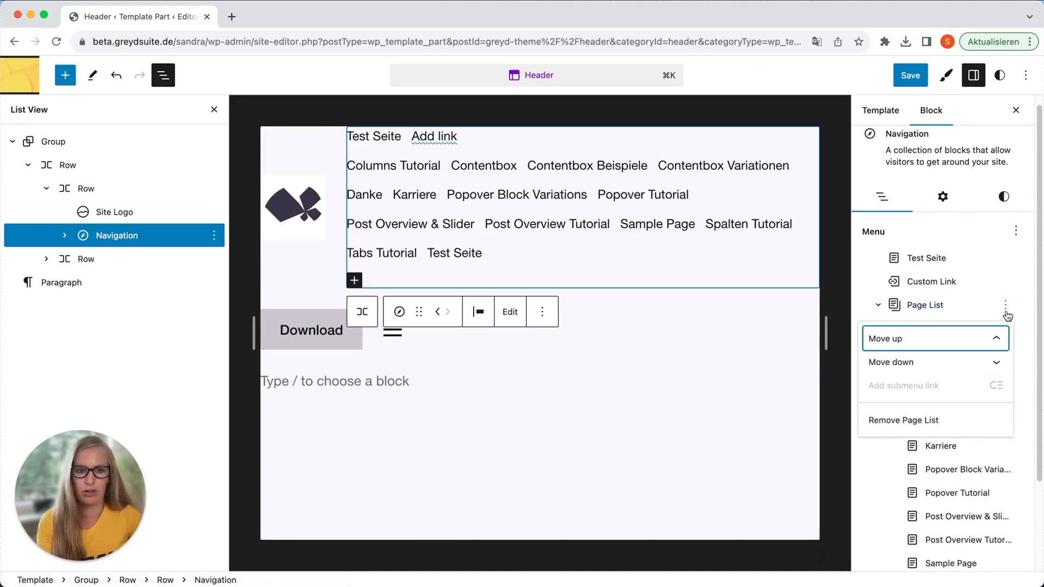
click(939, 417)
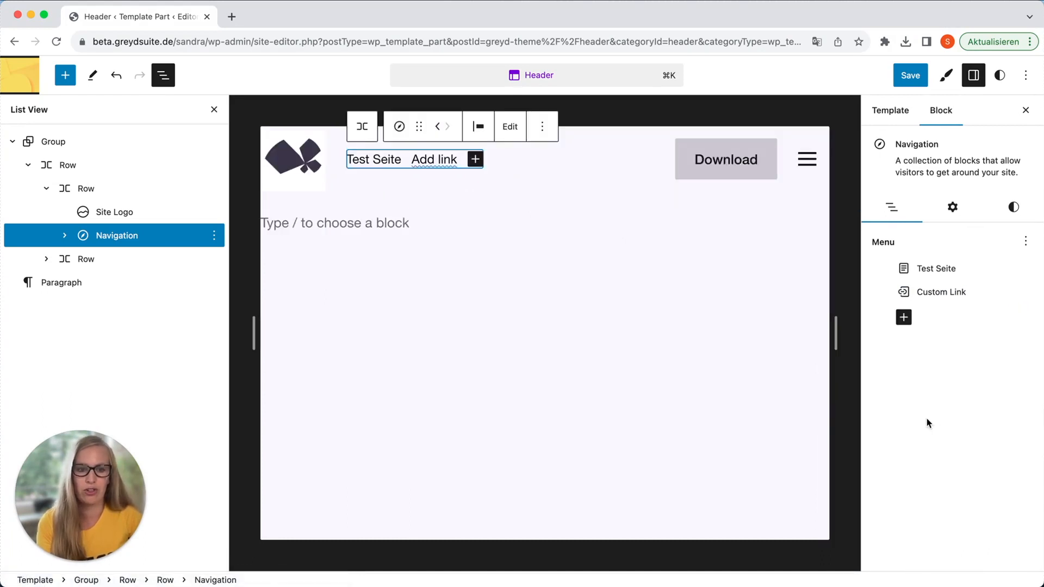
Style the Test Seite page link in the navigation menu as a Primary Button
click(904, 319)
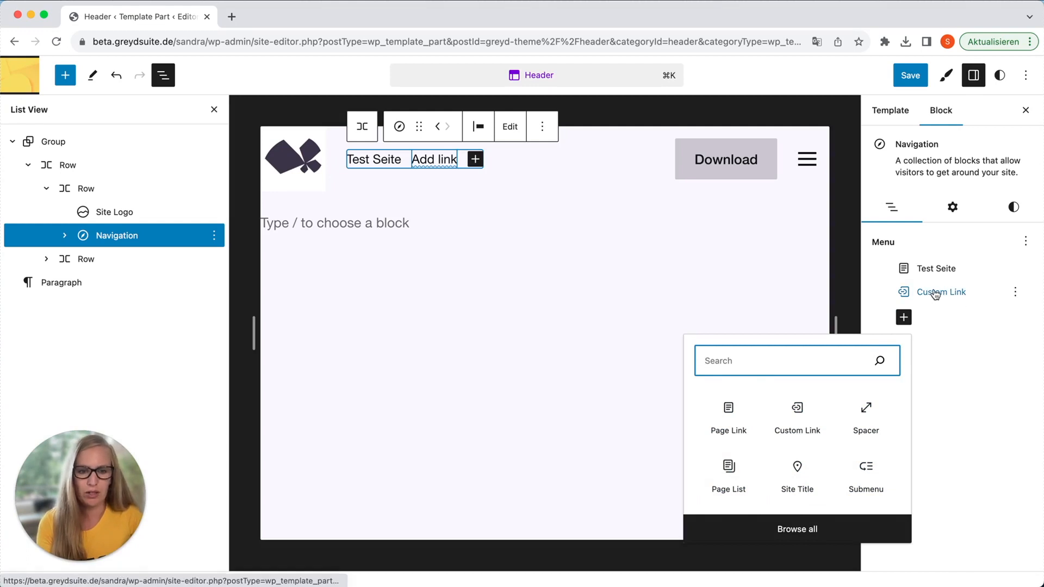
click(936, 272)
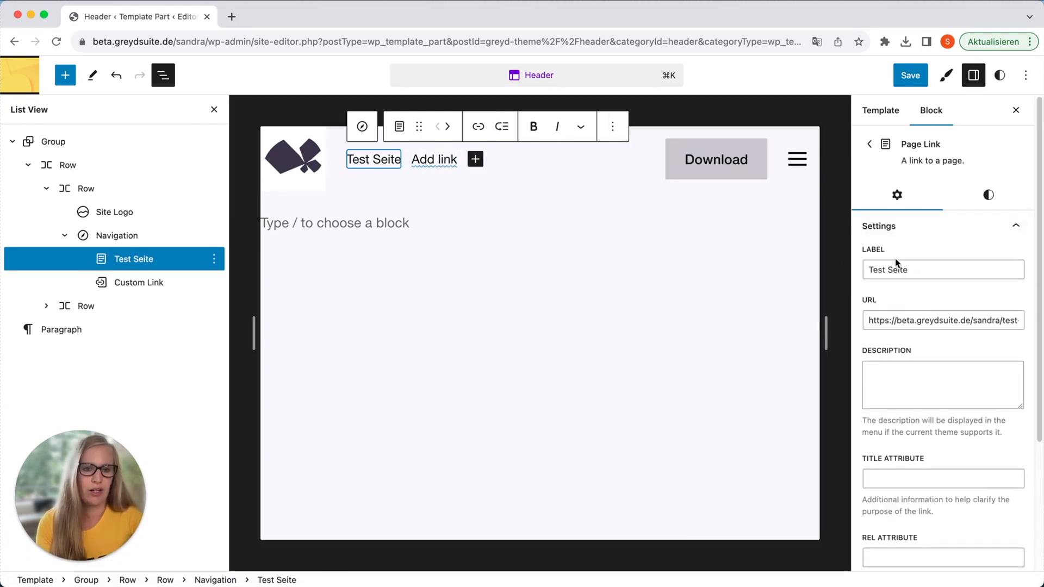
scroll(960, 364, down, 5)
scroll(955, 204, up, 3)
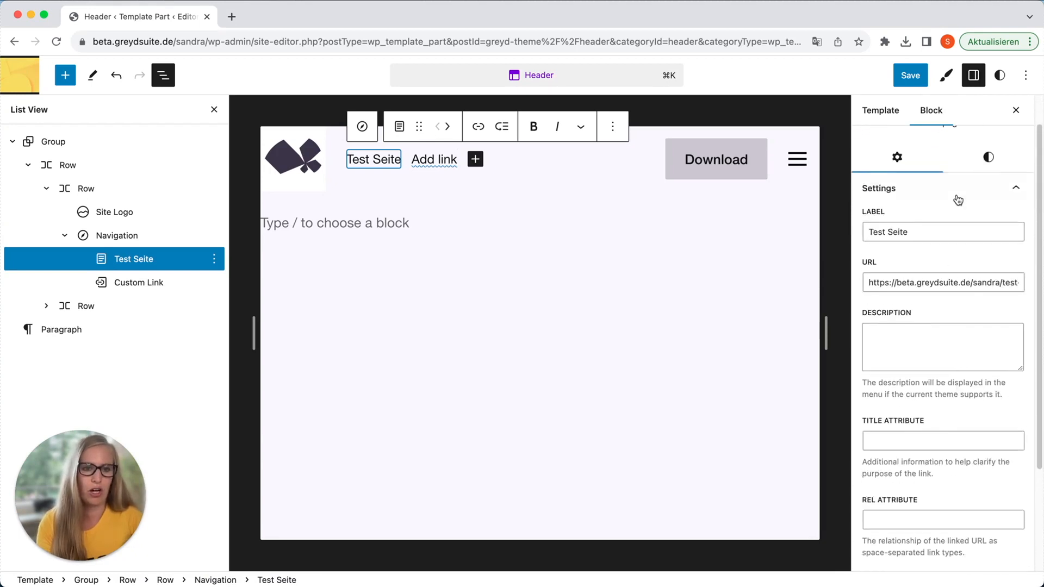
click(987, 157)
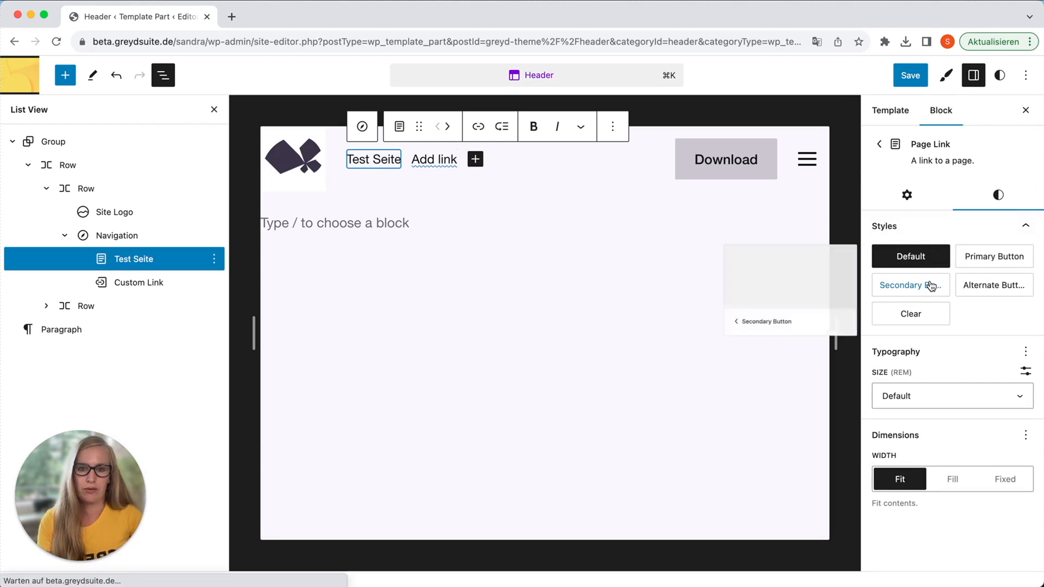
click(994, 257)
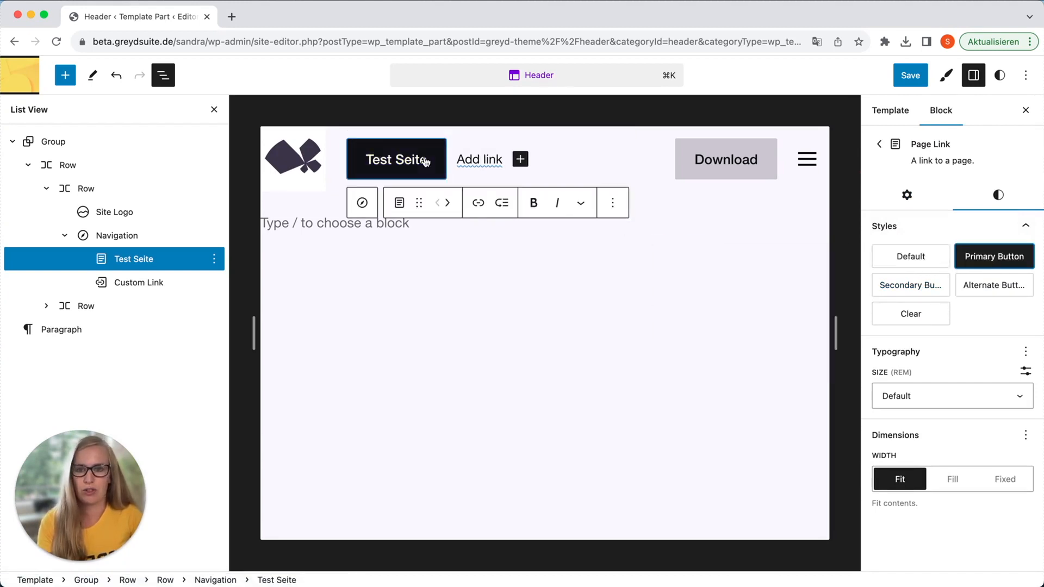
click(919, 285)
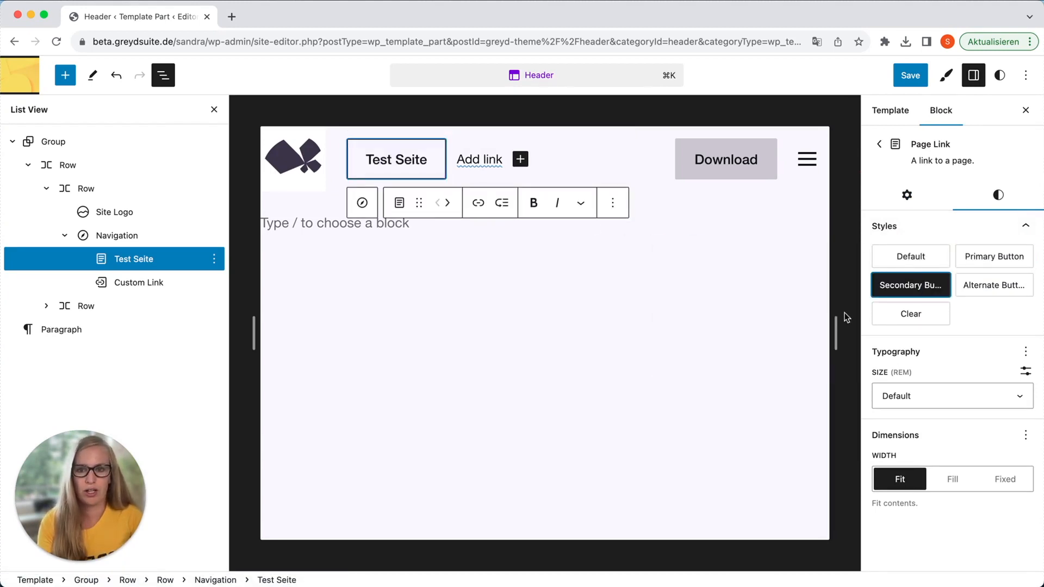
click(998, 260)
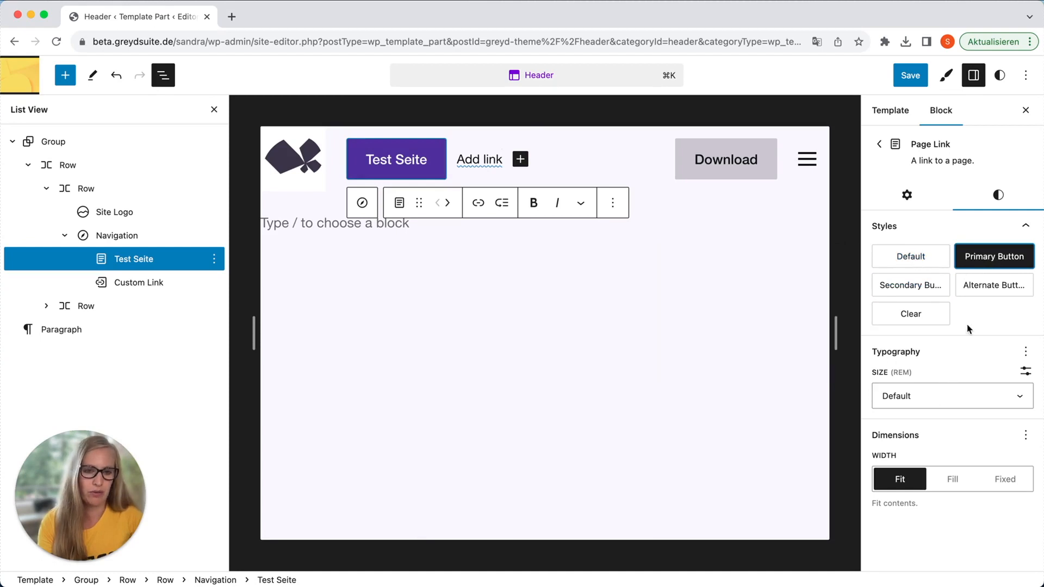
click(925, 400)
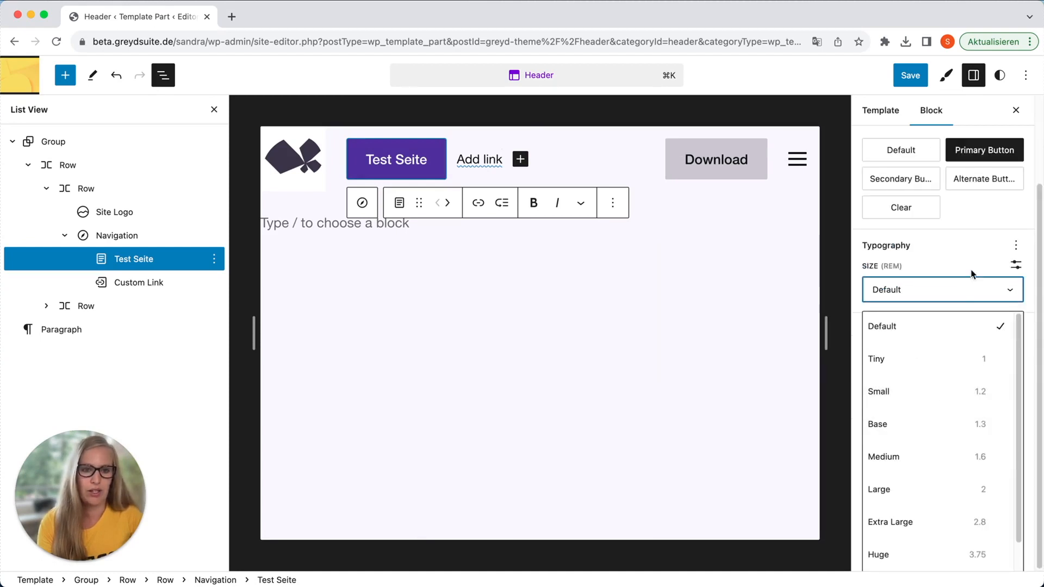
click(971, 260)
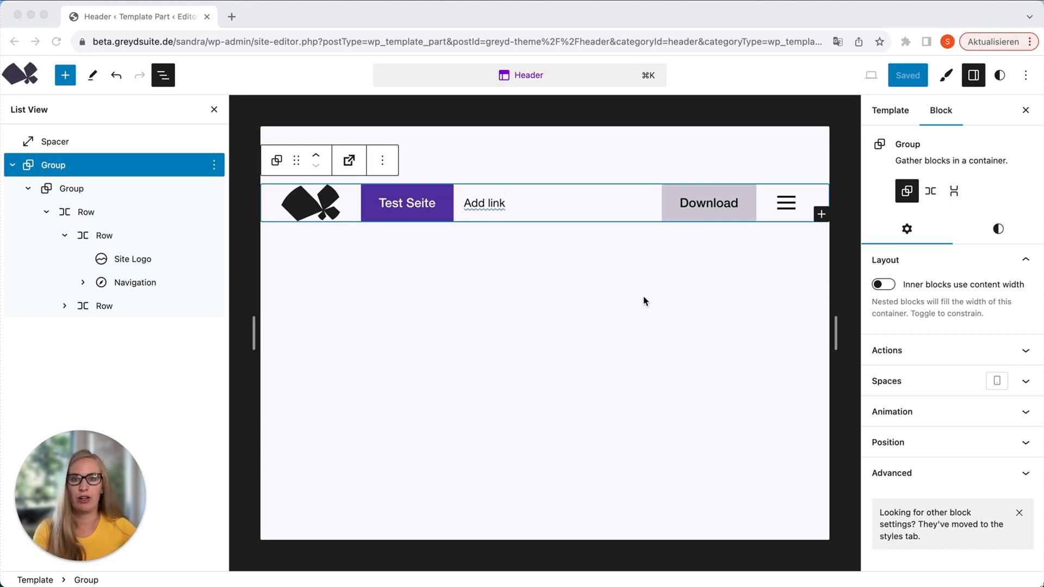
Open the live site on beta.greydsuite.de in a new browser tab and examine how the header behaves on scrolling
click(232, 16)
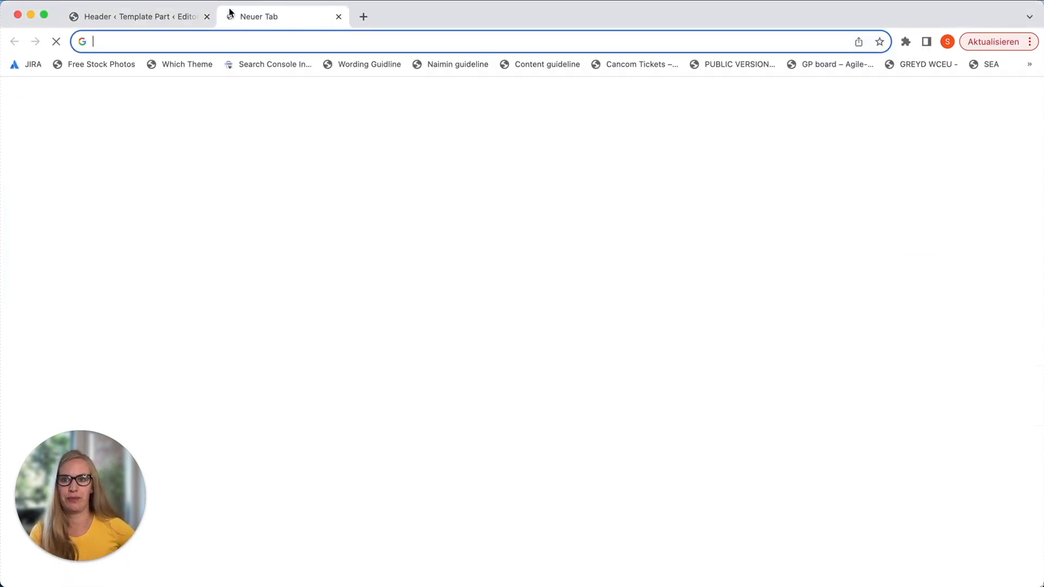
text(beta)
key(Return)
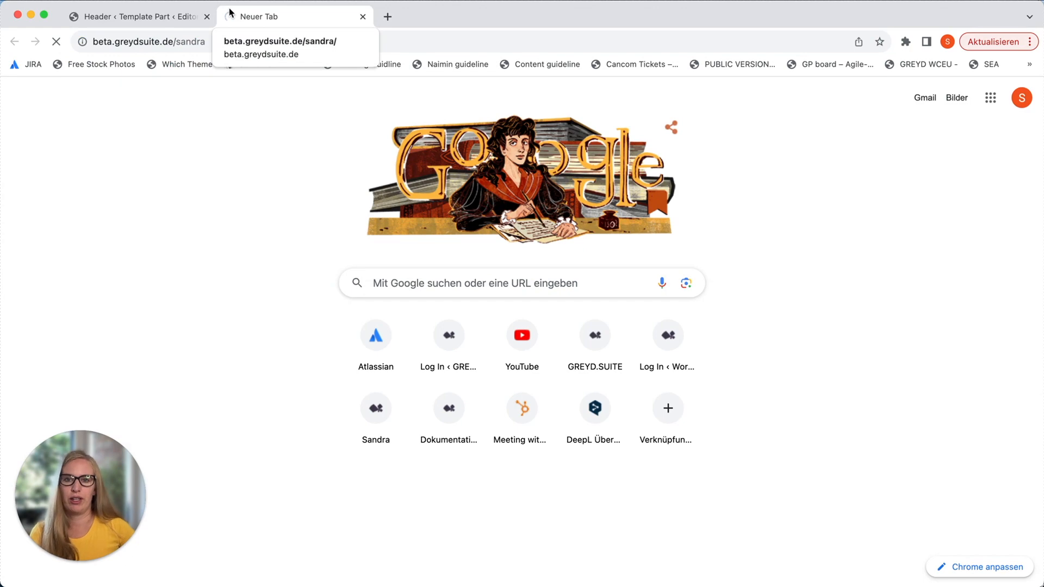
scroll(245, 141, down, 10)
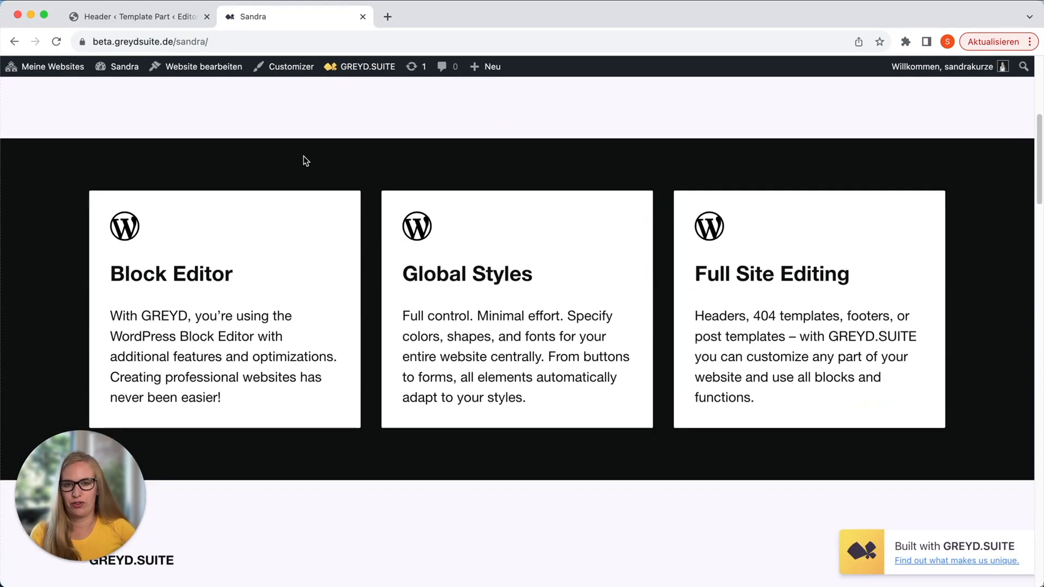
scroll(313, 170, up, 10)
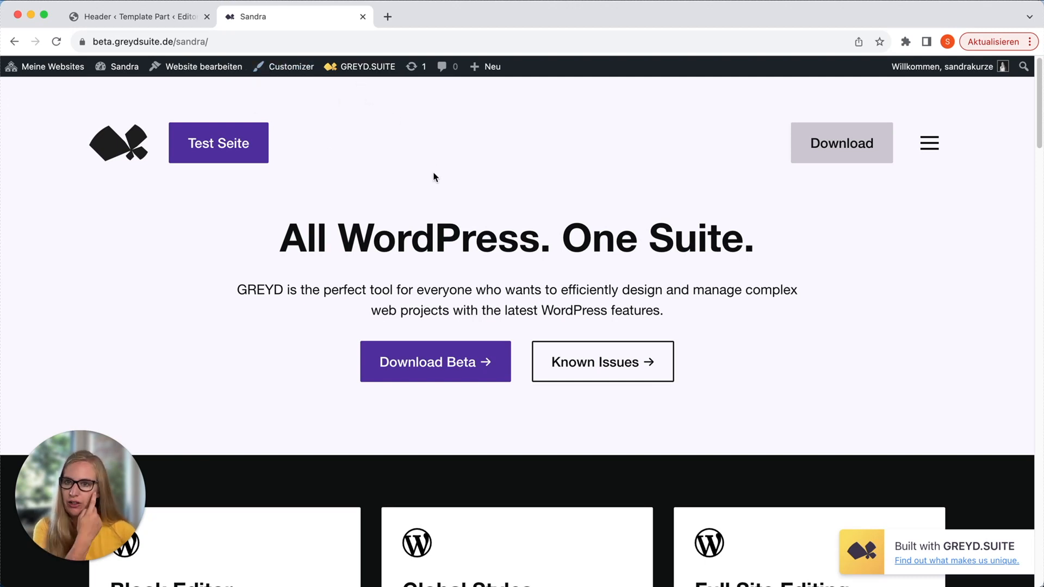
scroll(422, 158, down, 1)
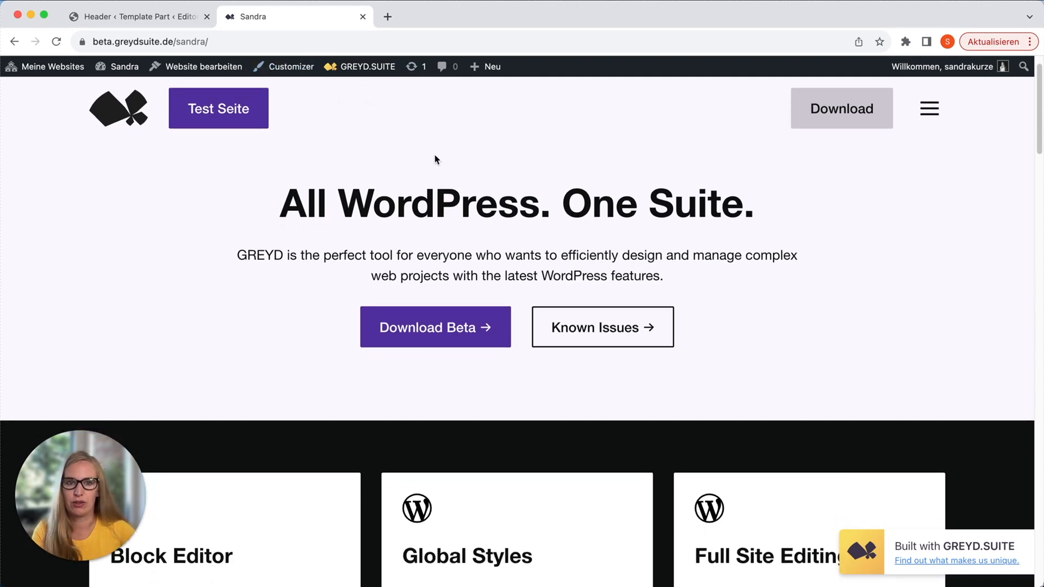
Return to the Header template part, transform the outer header Group into a Content Box, and make it a Pinned Box
click(184, 22)
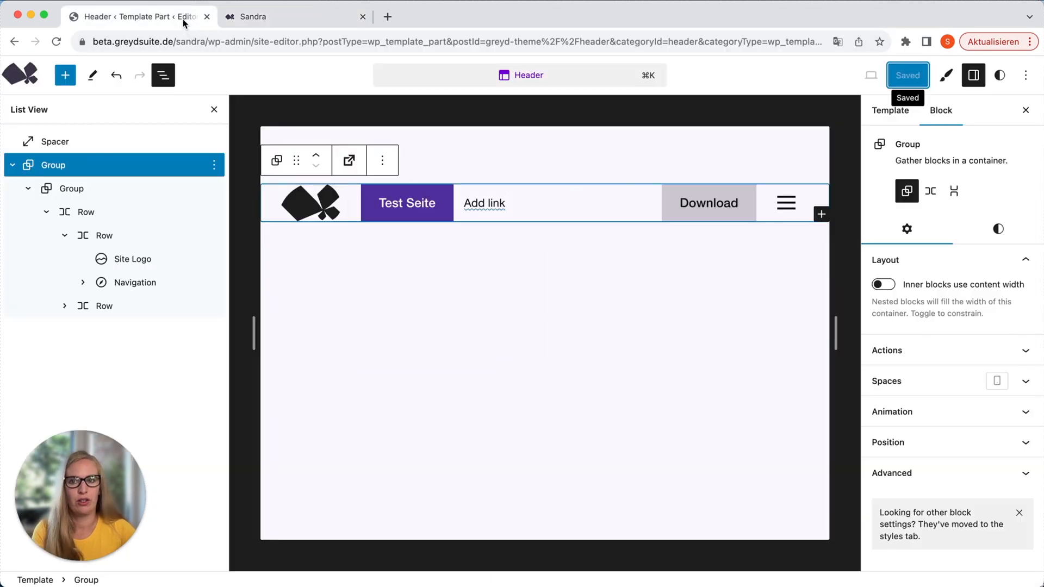
click(274, 165)
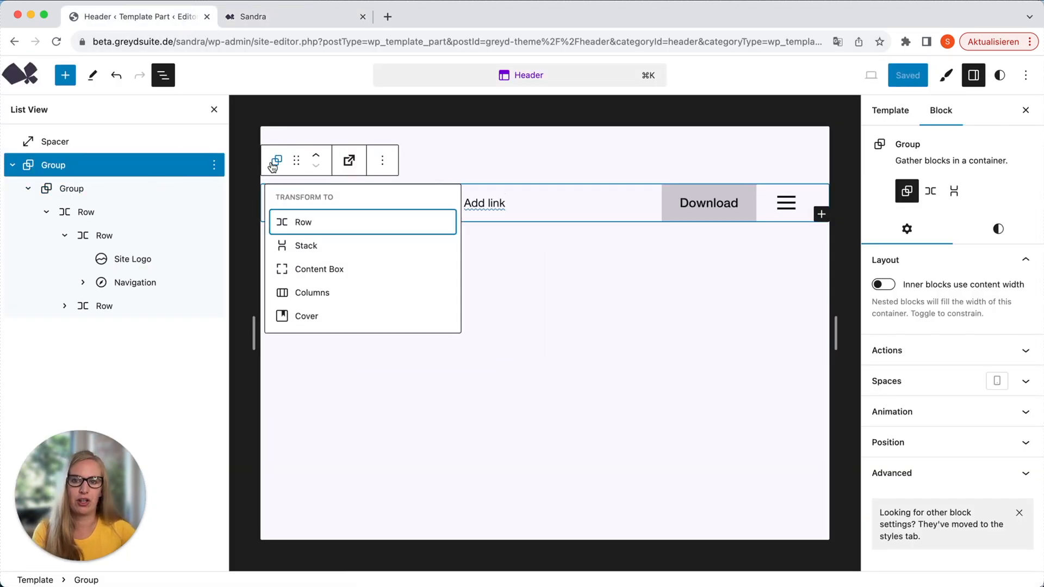
click(319, 272)
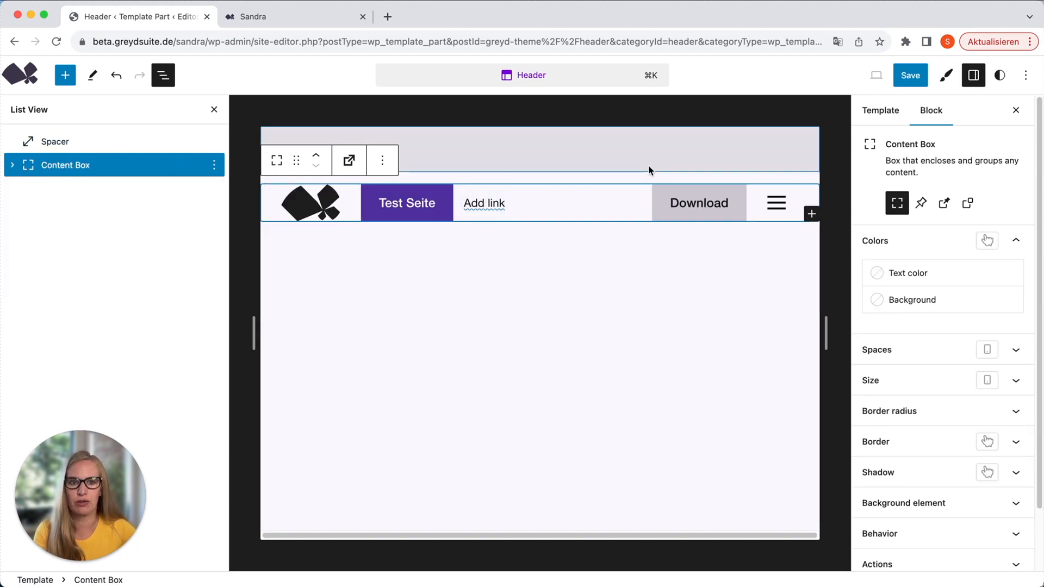
click(945, 204)
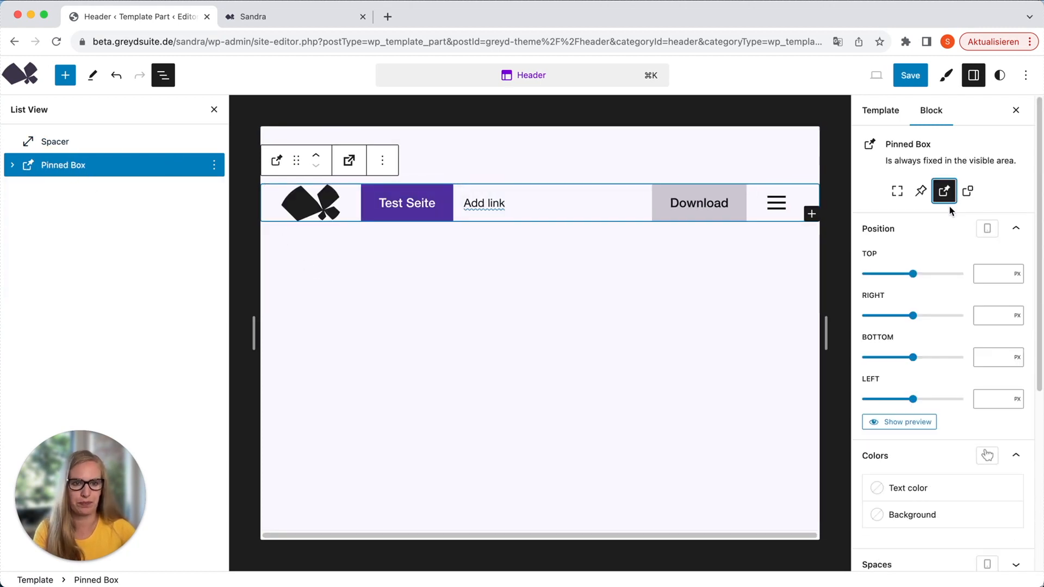
Set the Pinned Box's top, right and left position to 0 px
click(998, 279)
text(0)
click(995, 311)
text(0)
click(993, 398)
text(0)
Unlink the Pinned Box's inside spacing and set its top and bottom values to 10 px
scroll(987, 400, down, 4)
click(952, 391)
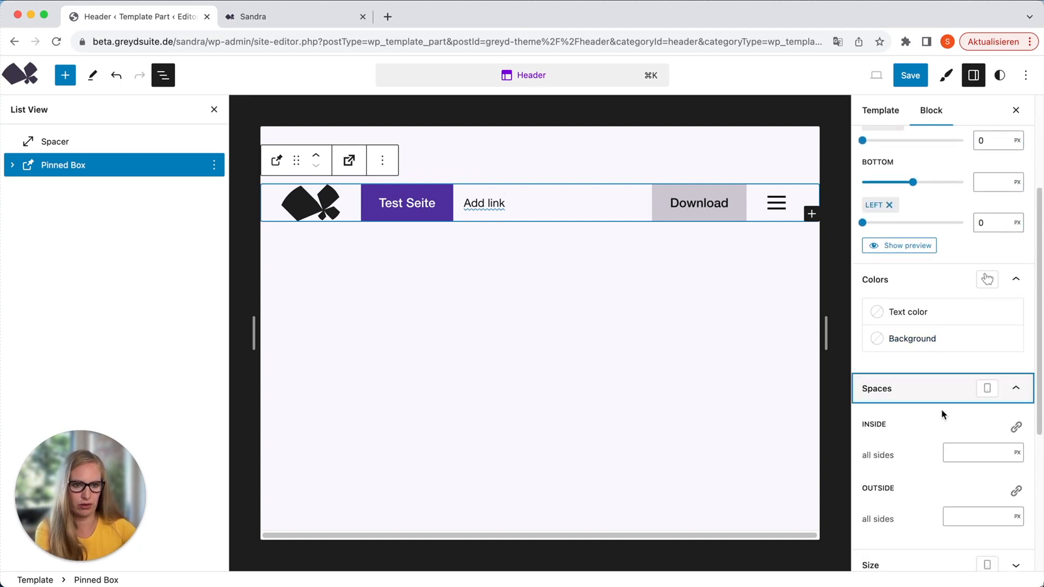
click(1015, 426)
click(982, 454)
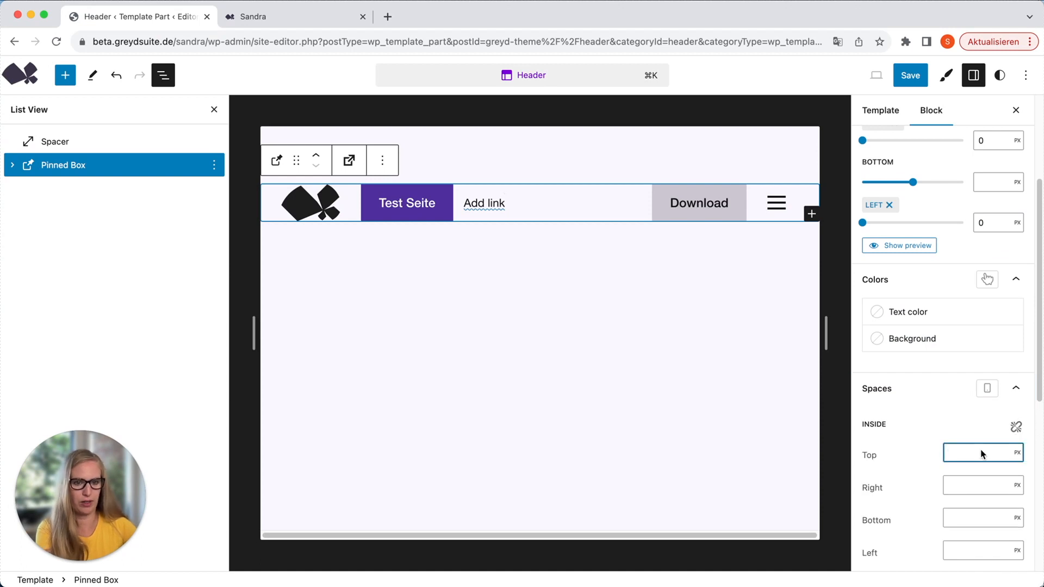
text(10)
click(949, 517)
text(10)
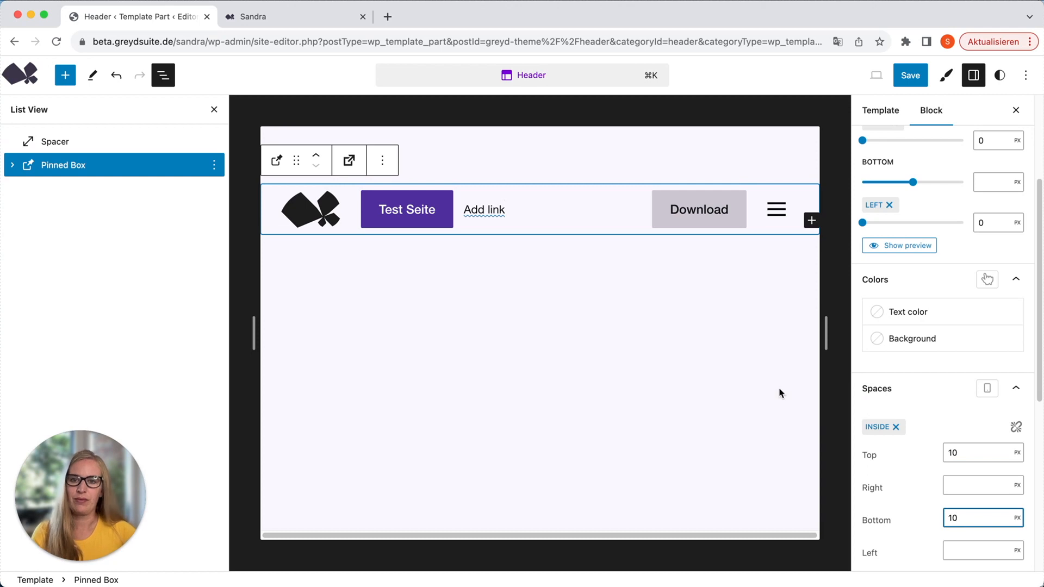
Add a block animation to the Pinned Box and set its trigger to Scroll
scroll(939, 419, down, 5)
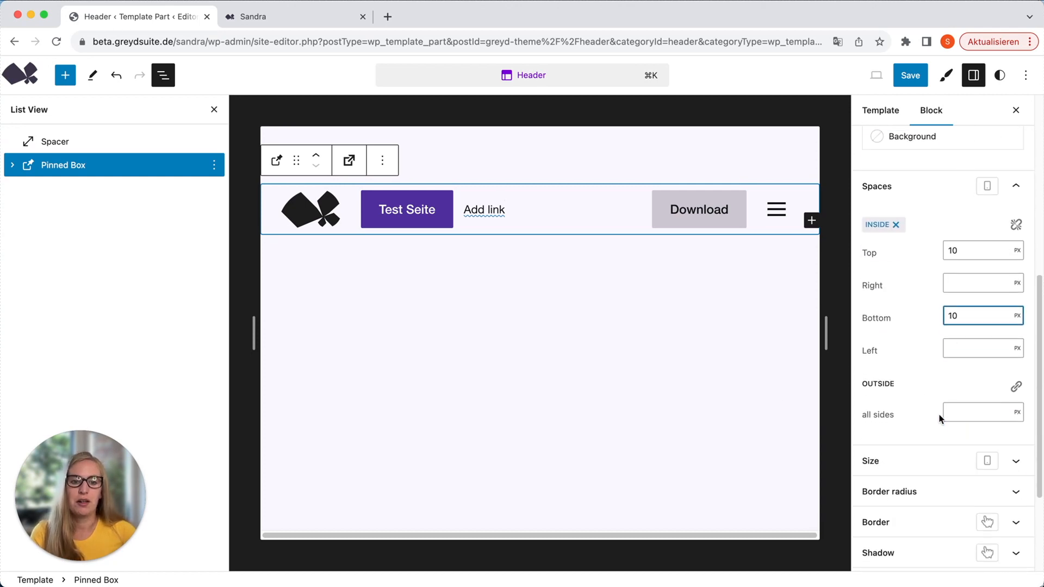
scroll(942, 422, down, 2)
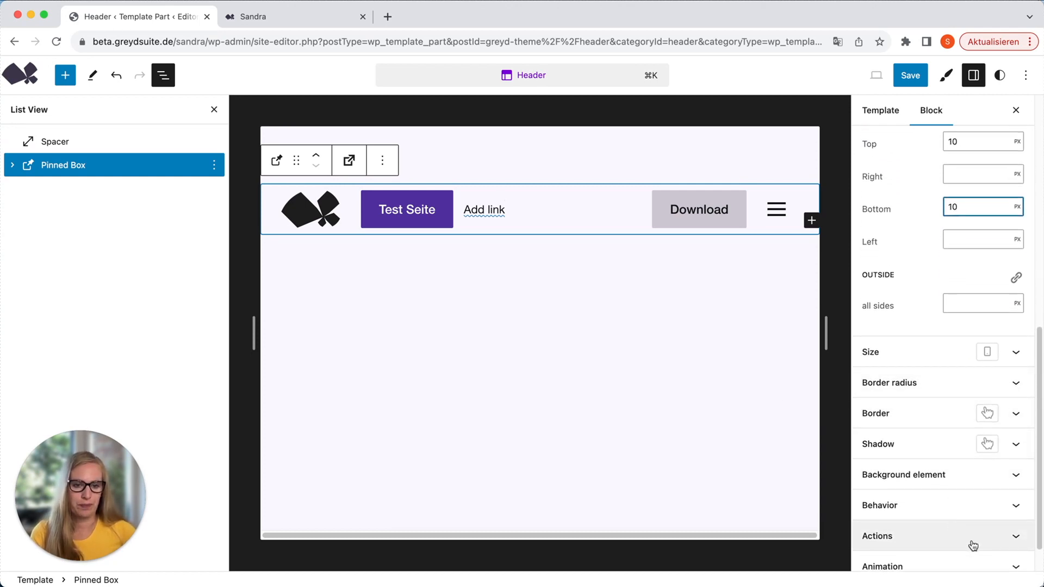
scroll(1004, 535, down, 1)
click(1010, 528)
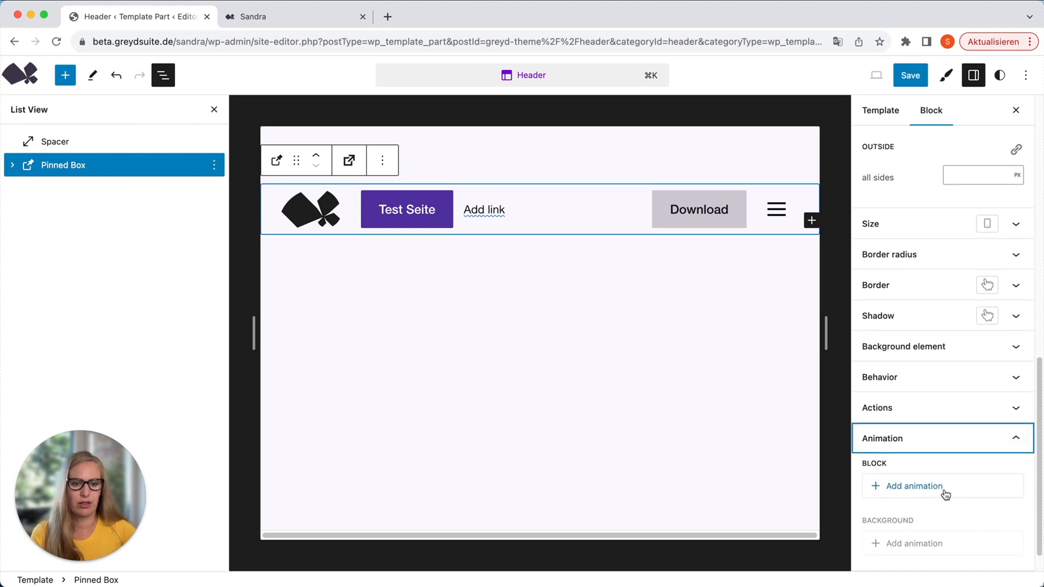
click(919, 486)
click(421, 368)
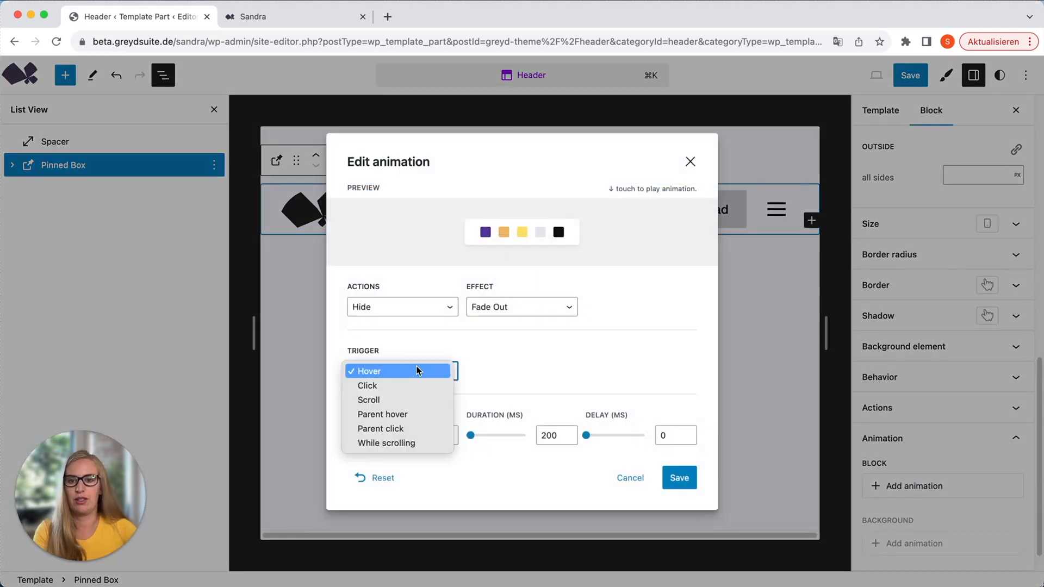
click(397, 401)
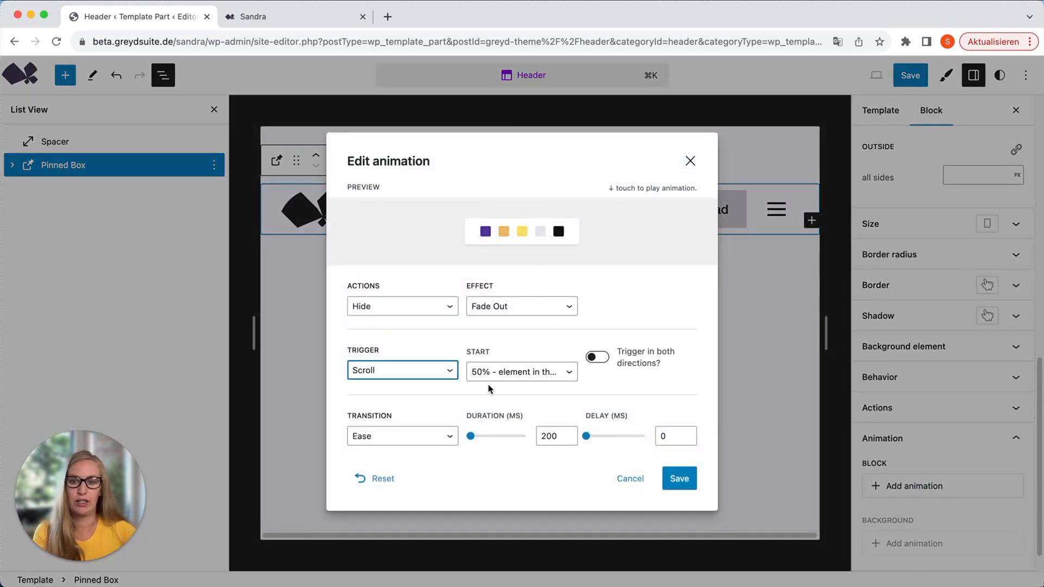
Start the scroll animation at an absolute scroll point of 50px and enable triggering in both directions
click(500, 378)
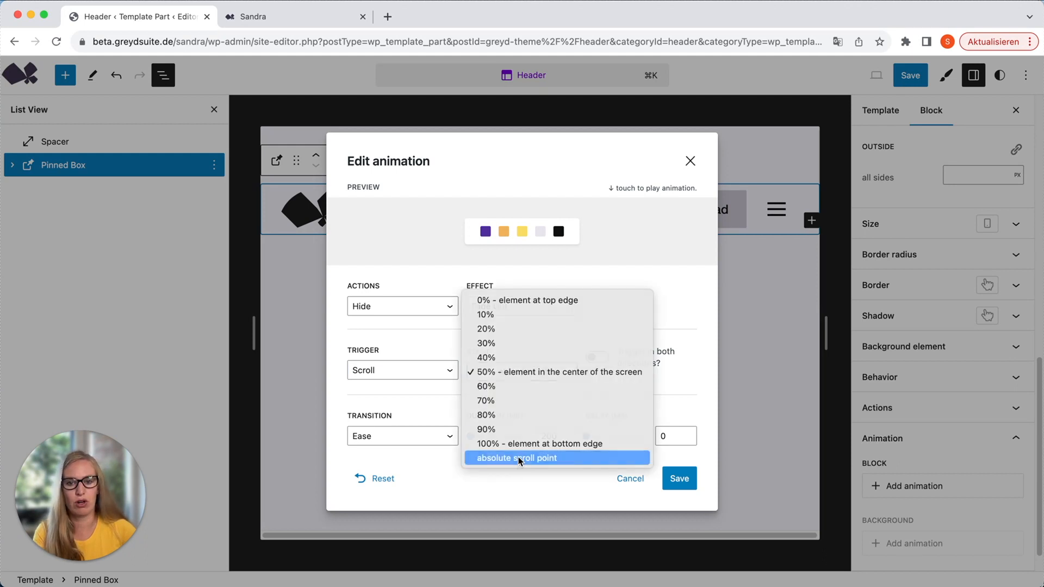
click(518, 457)
click(509, 388)
text(5px)
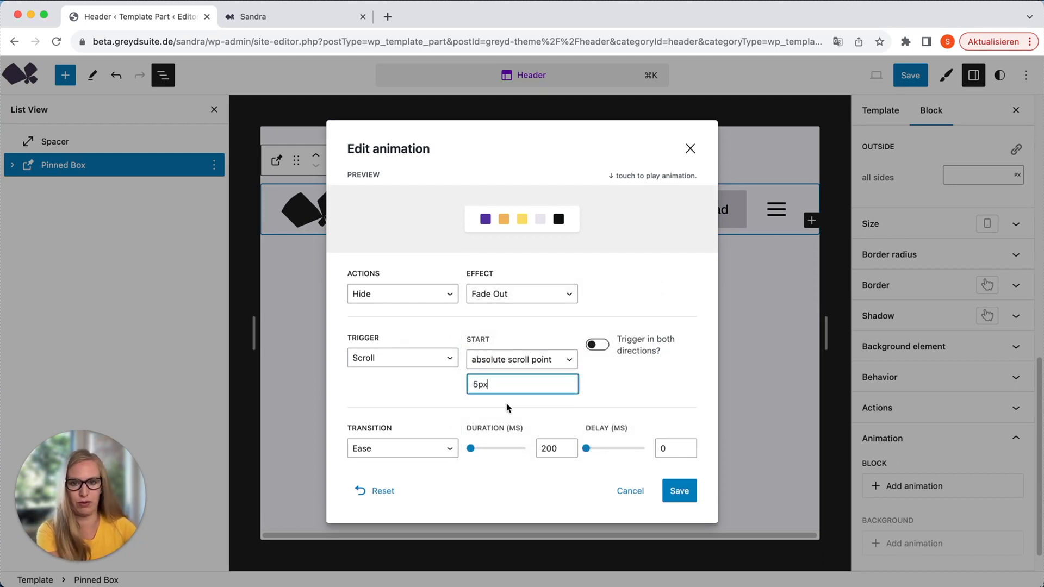
text(0)
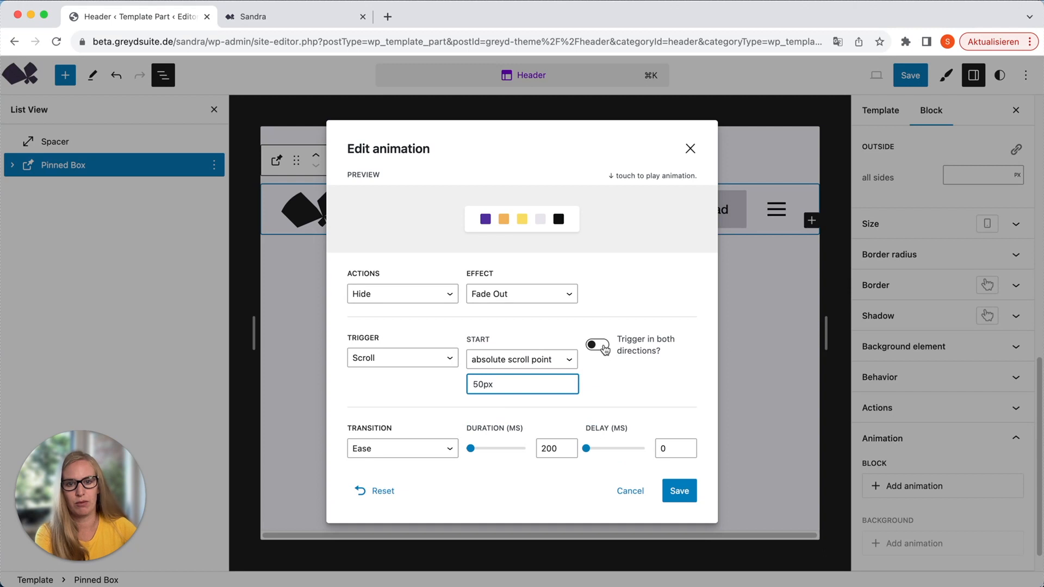
click(597, 345)
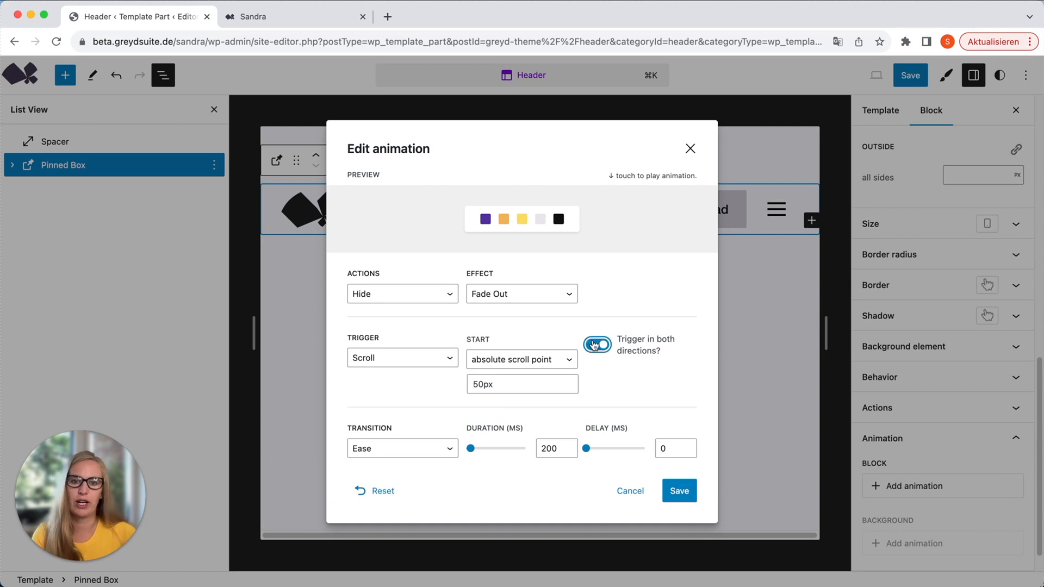
Set the animation's action to Custom and clear its initial state code
click(404, 302)
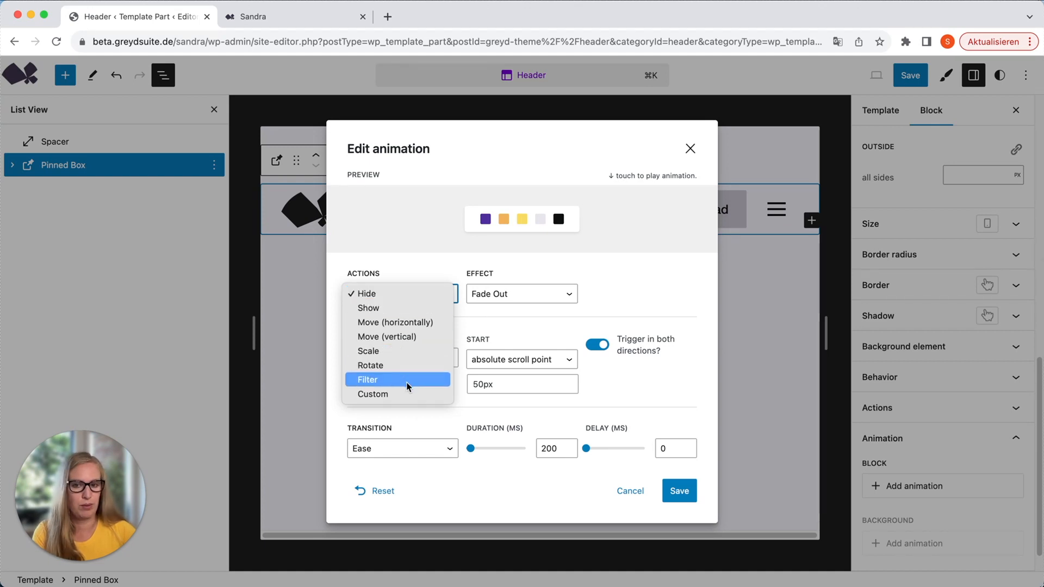
click(388, 392)
click(455, 326)
drag(455, 326, 351, 300)
key(BackSpace)
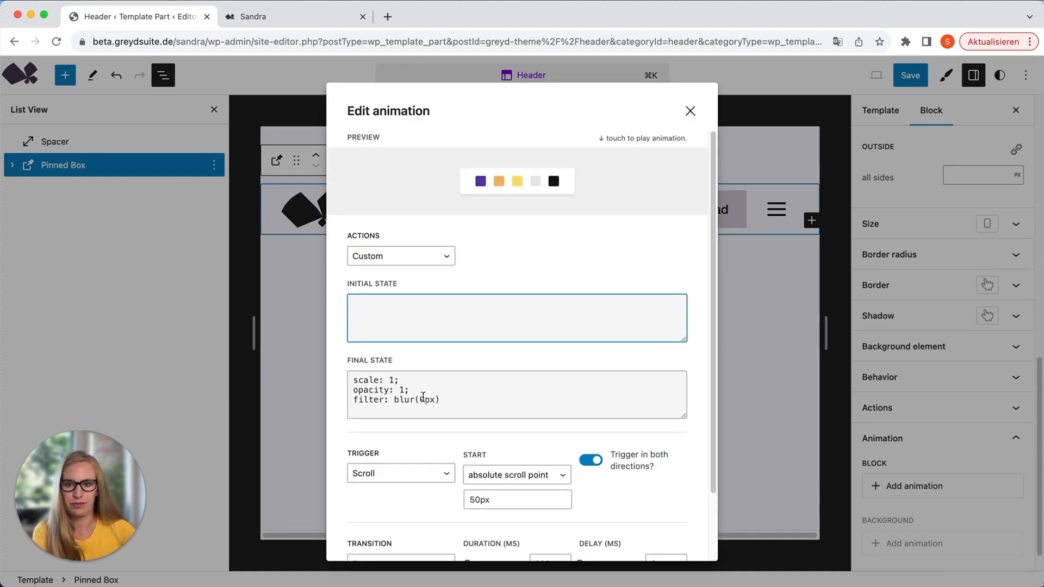
Replace the animation's final state code with "background: white;"
drag(453, 401, 332, 404)
key(BackSpace)
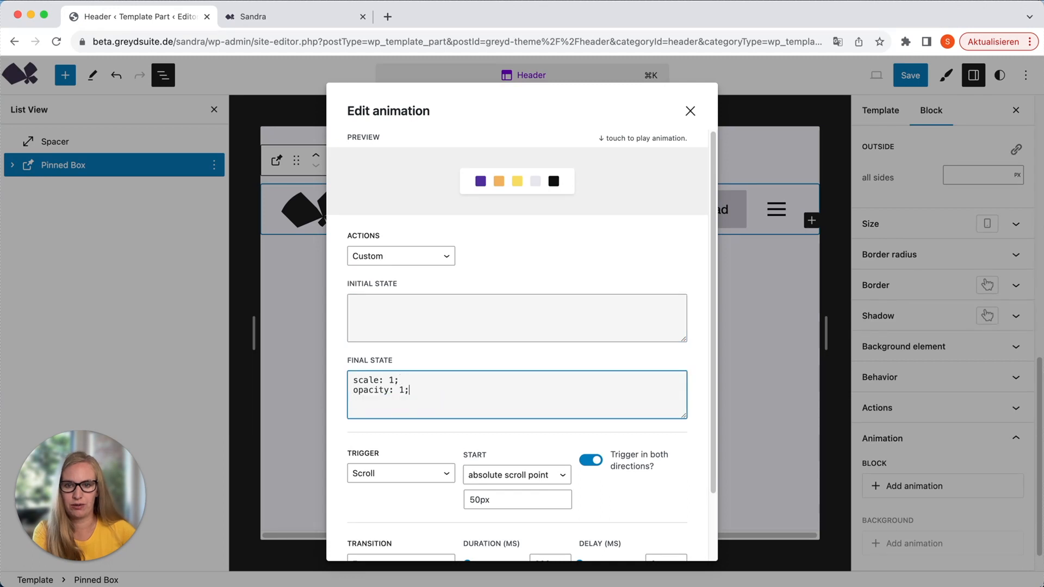
drag(400, 381, 338, 383)
key(BackSpace)
key(Delete)
double_click(361, 380)
text(background: w)
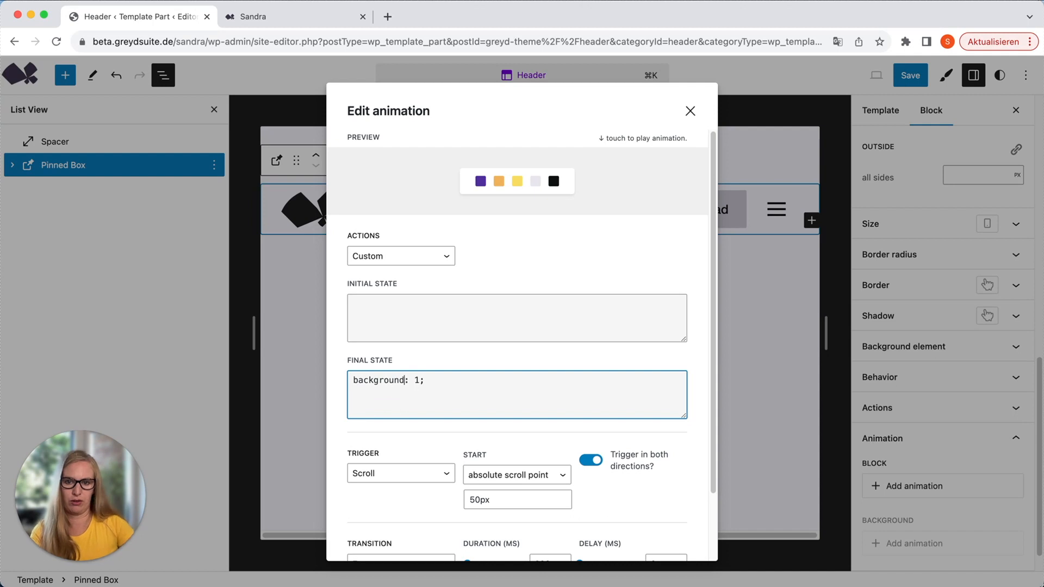
text(hite)
scroll(418, 385, down, 3)
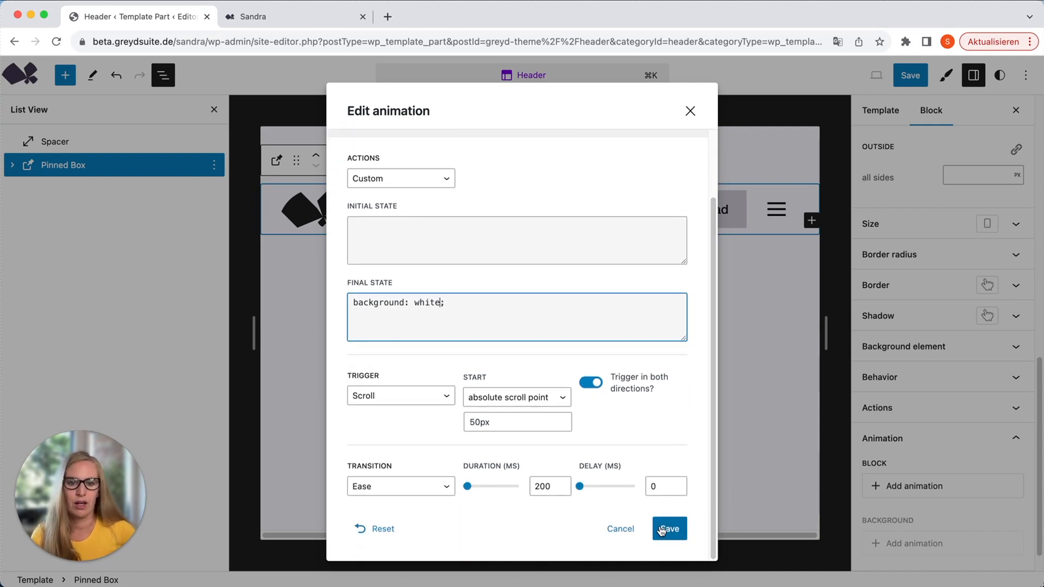
Save the Pinned Box animation and add an animation with the Scroll trigger to the Site Logo
click(664, 528)
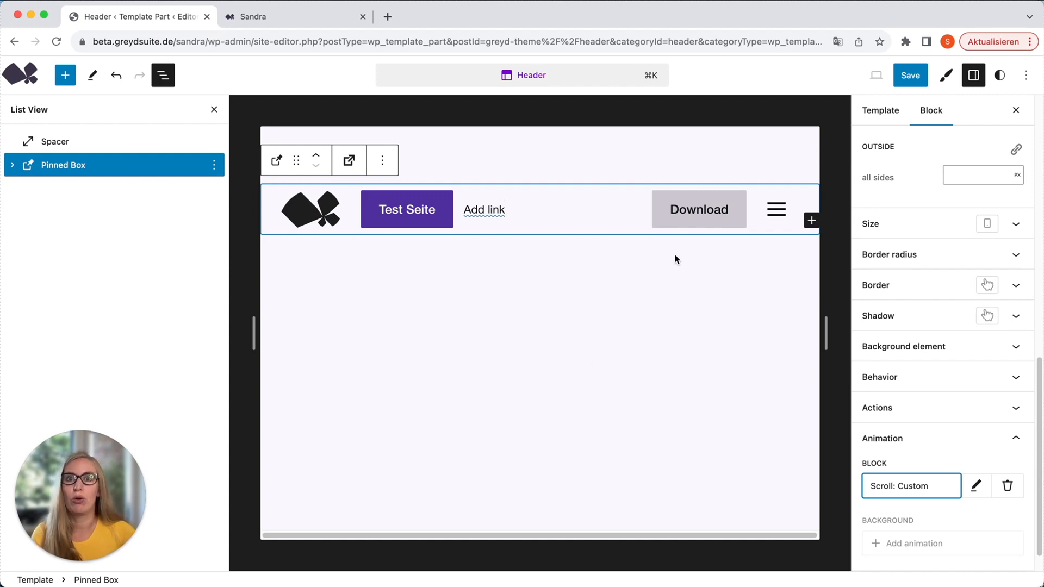
click(339, 227)
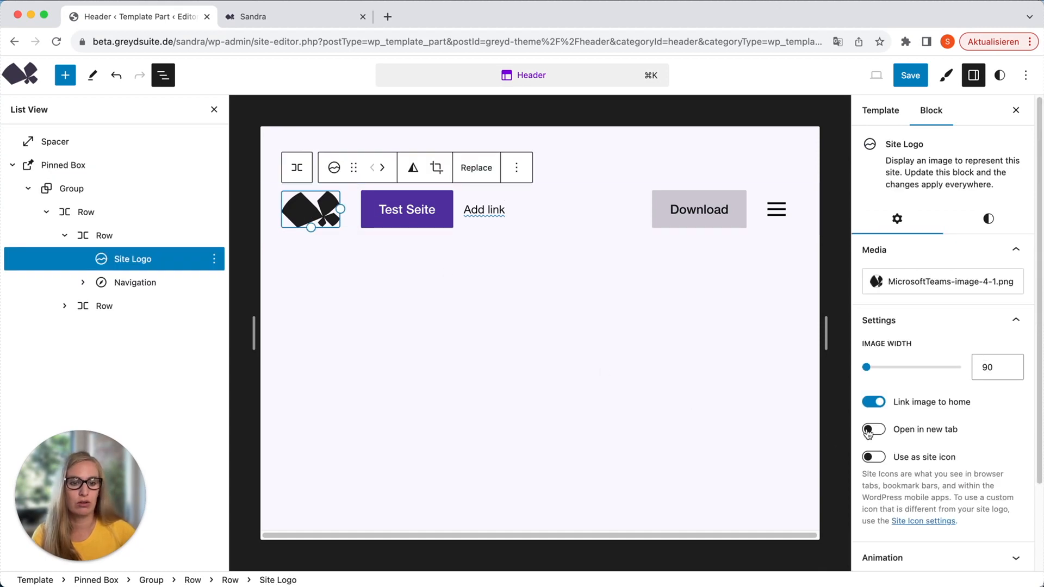
scroll(860, 437, down, 1)
click(1021, 539)
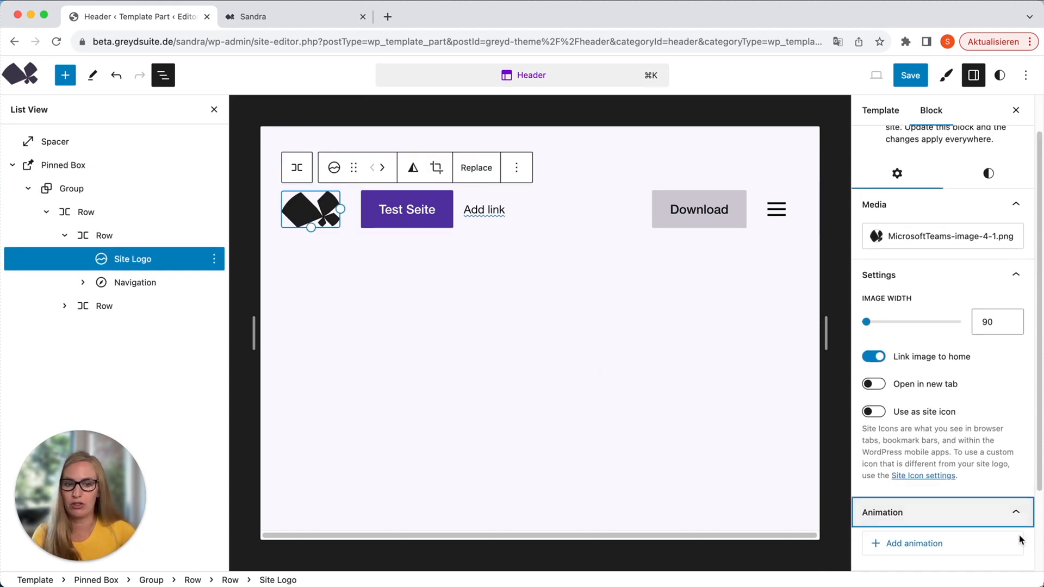
click(980, 544)
click(406, 372)
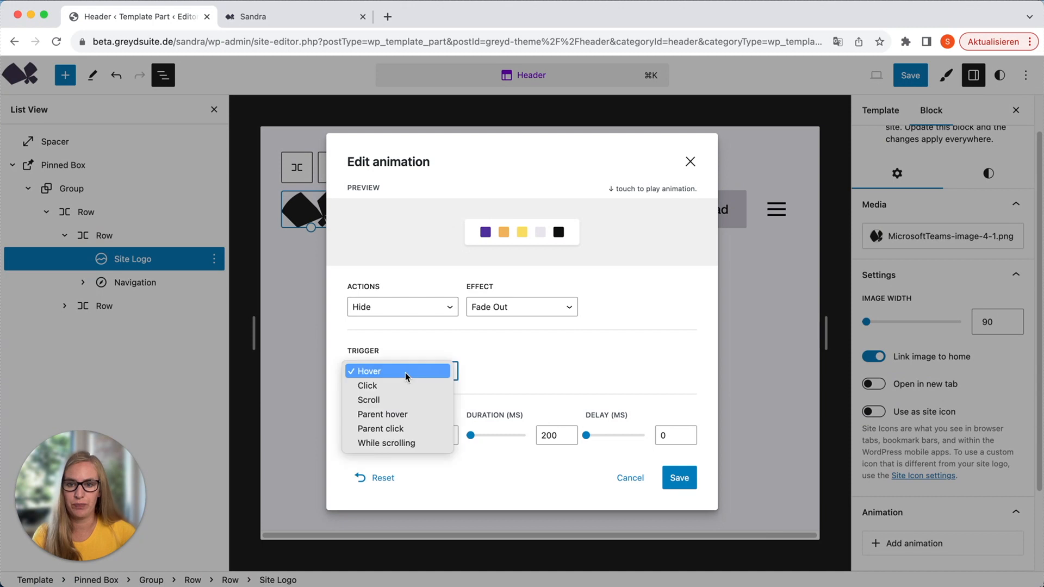
click(399, 402)
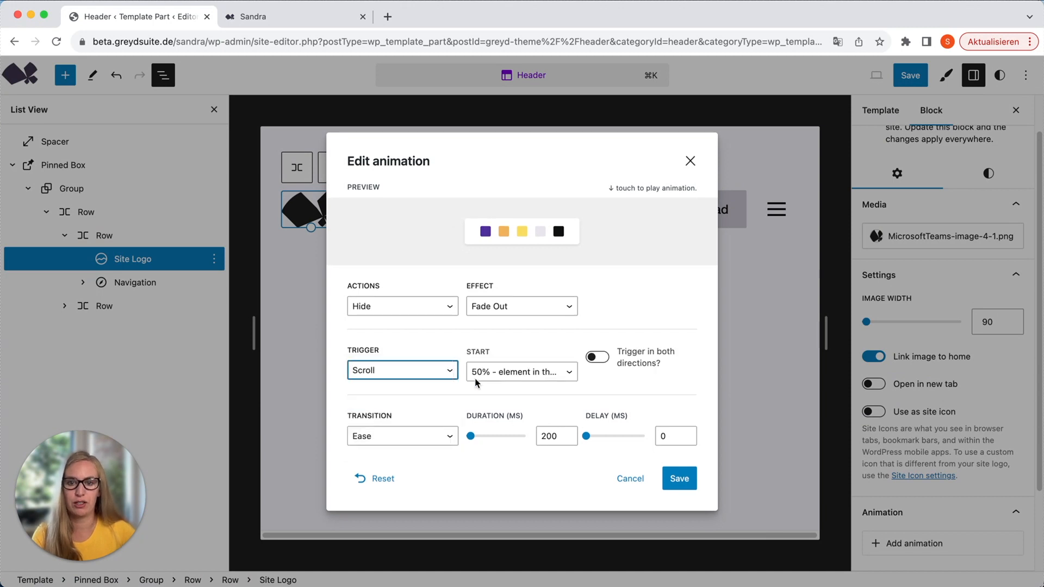
Start the logo's scroll animation at an absolute scroll point of 50px and enable triggering in both directions
click(500, 374)
click(530, 458)
click(541, 388)
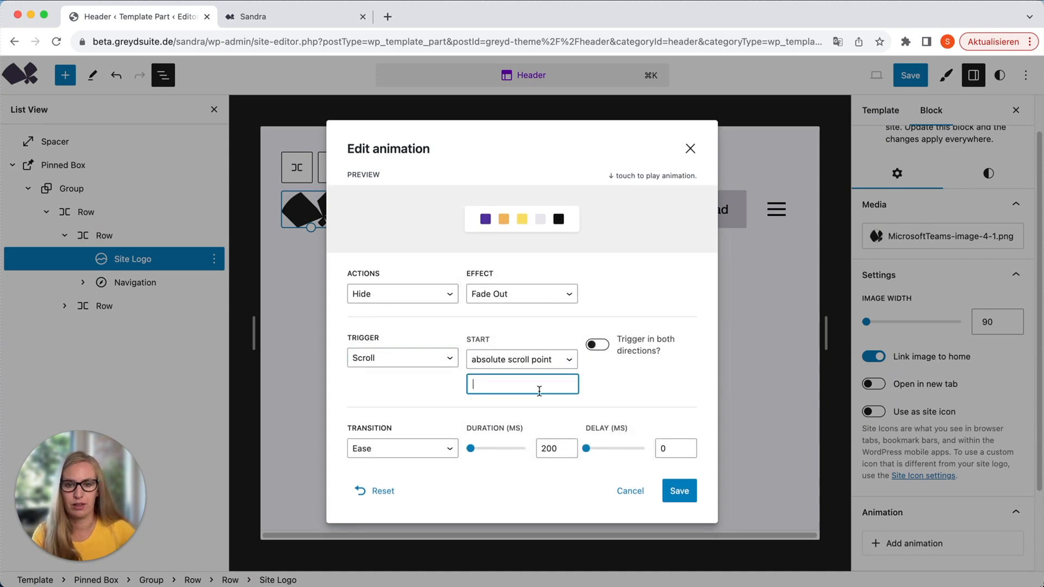
text(5px)
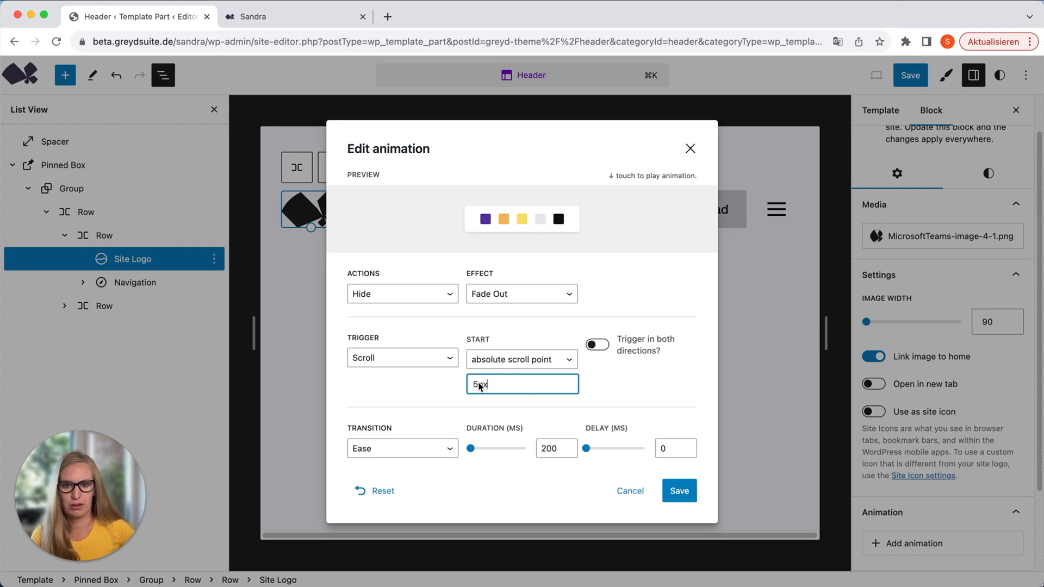
click(598, 345)
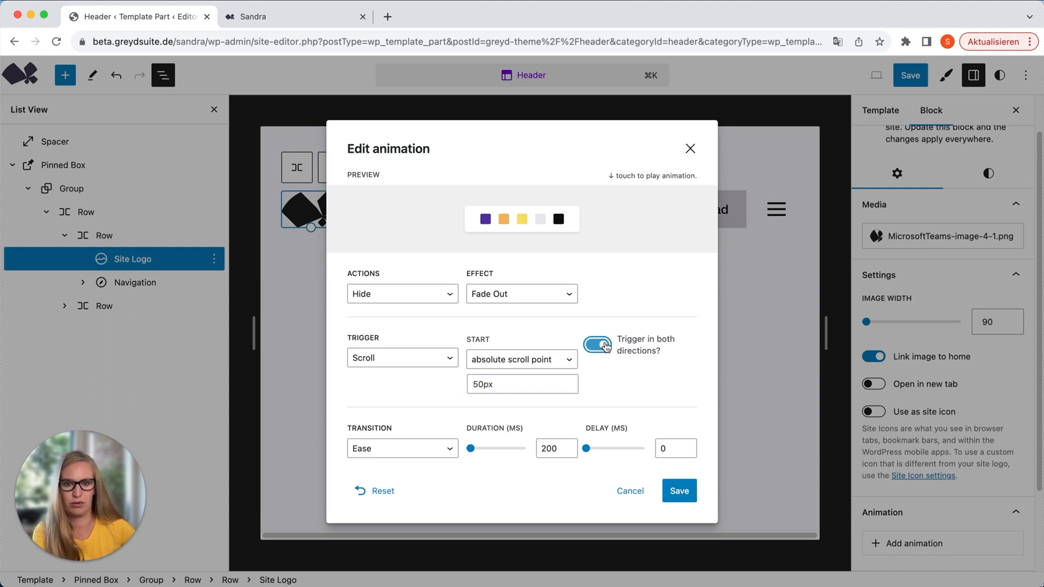
Set the logo animation's action to Scale with a final state smaller than the initial one, and save the animation
click(395, 294)
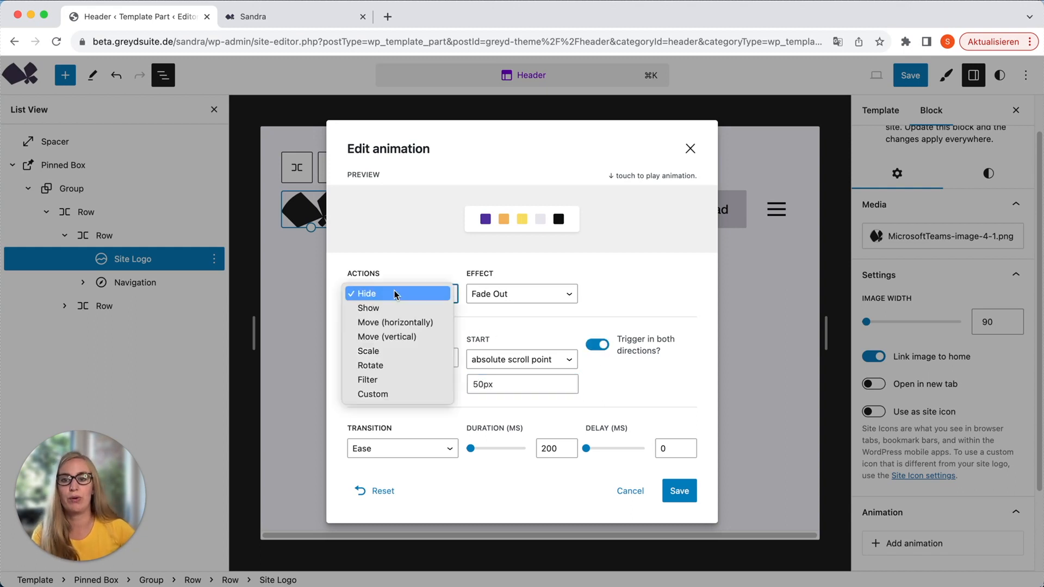
click(405, 351)
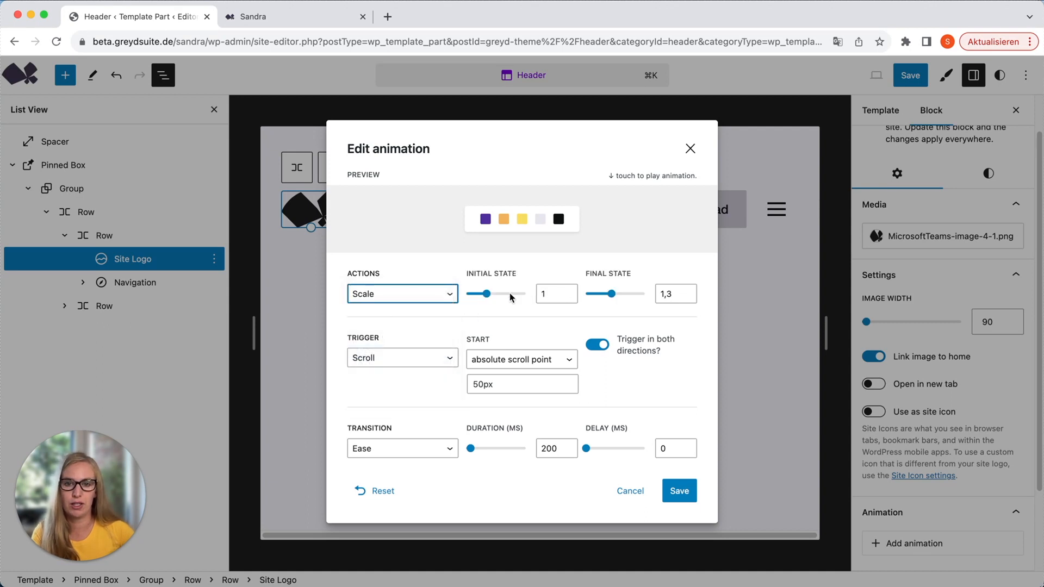
drag(611, 293, 602, 296)
click(679, 492)
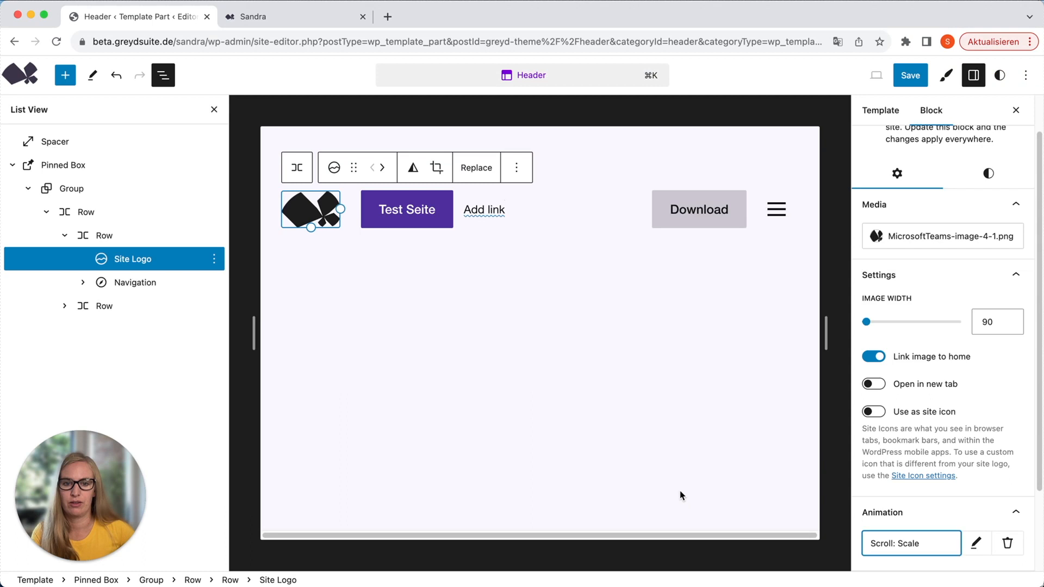
Save the header template part and reload the website's front page in the other browser tab
click(911, 80)
click(912, 79)
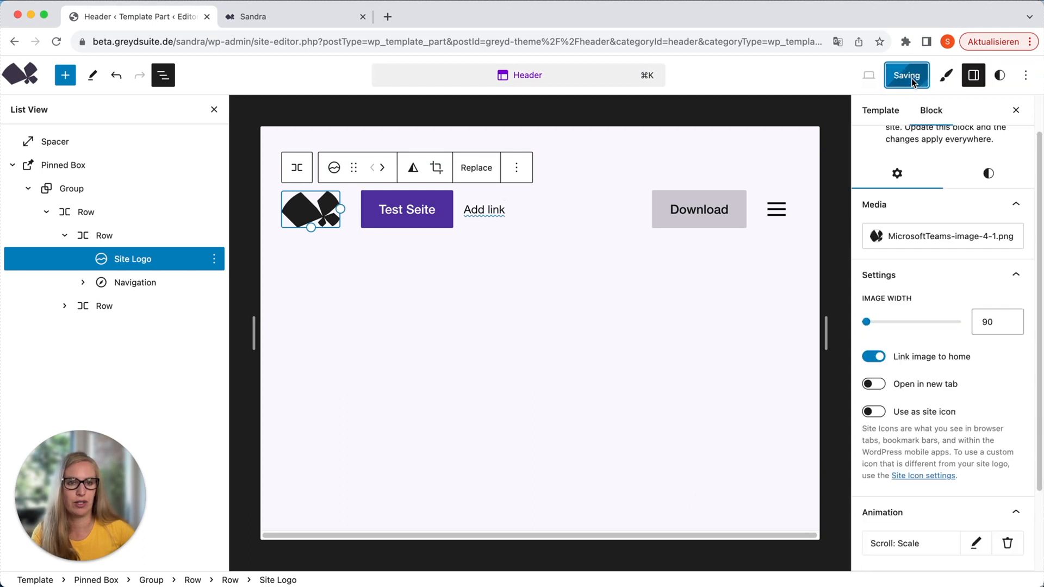
click(272, 20)
click(56, 41)
Check the header background and logo scaling while scrolling the front page, and open and close the burger menu's overlay
scroll(64, 90, down, 1)
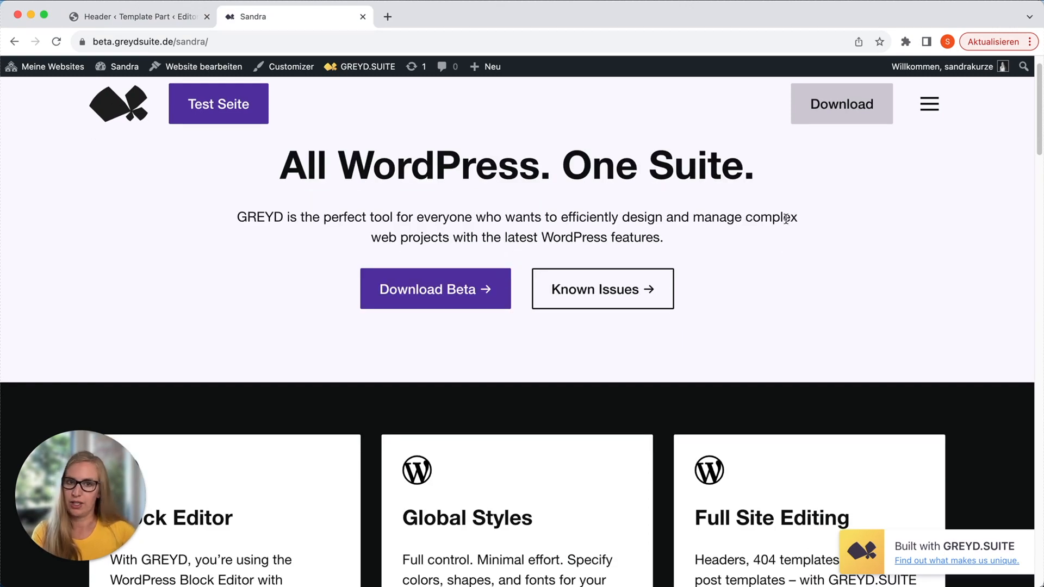
scroll(800, 268, down, 5)
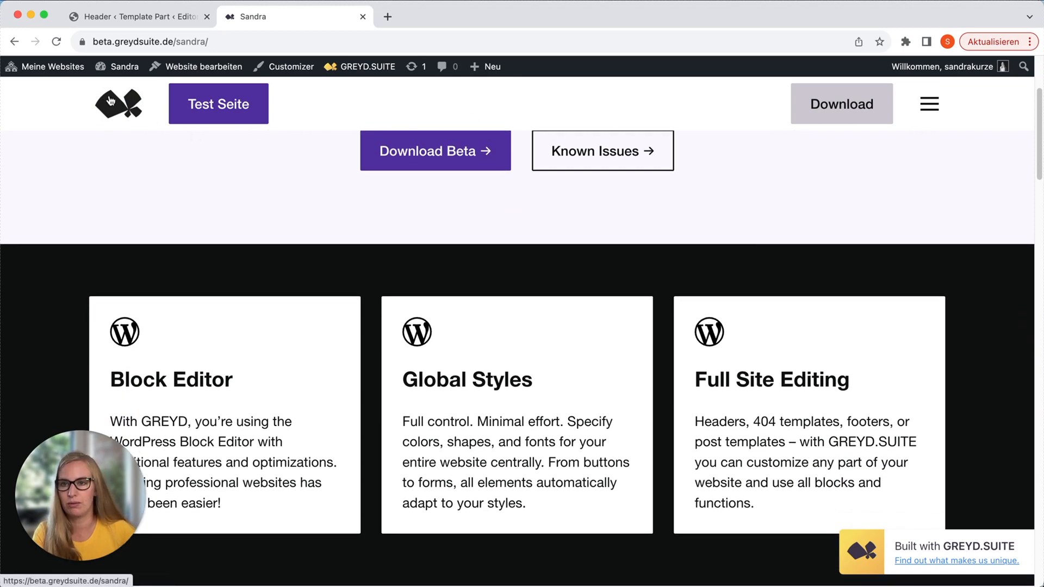
scroll(148, 162, up, 6)
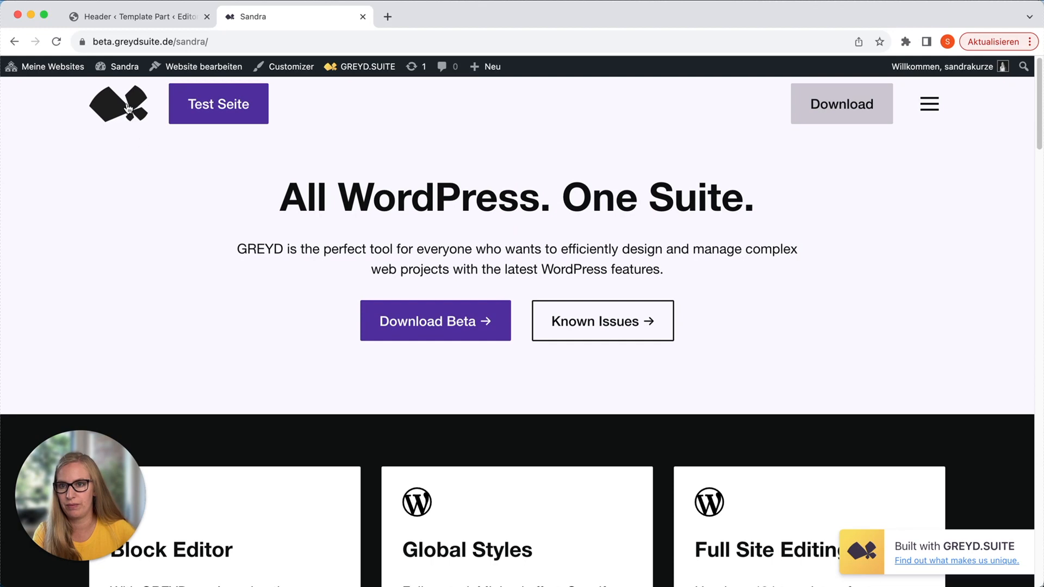
scroll(130, 108, down, 6)
scroll(130, 109, up, 4)
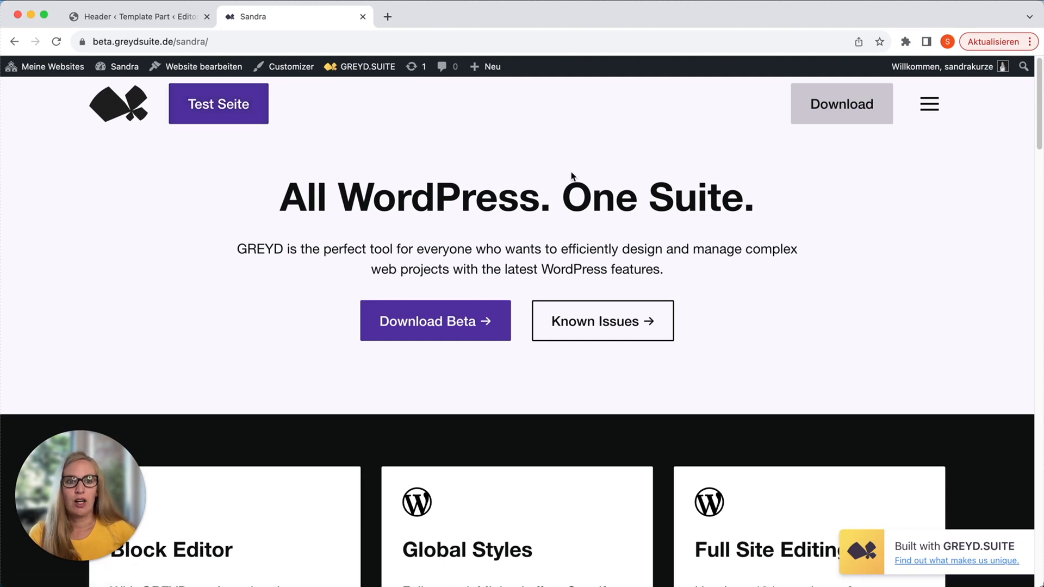
click(929, 103)
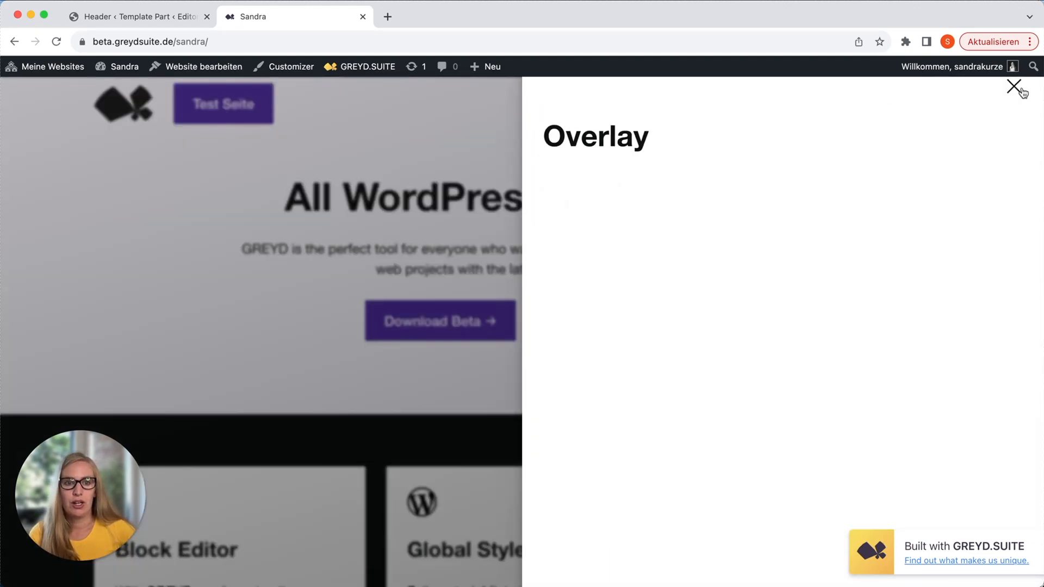
click(1014, 87)
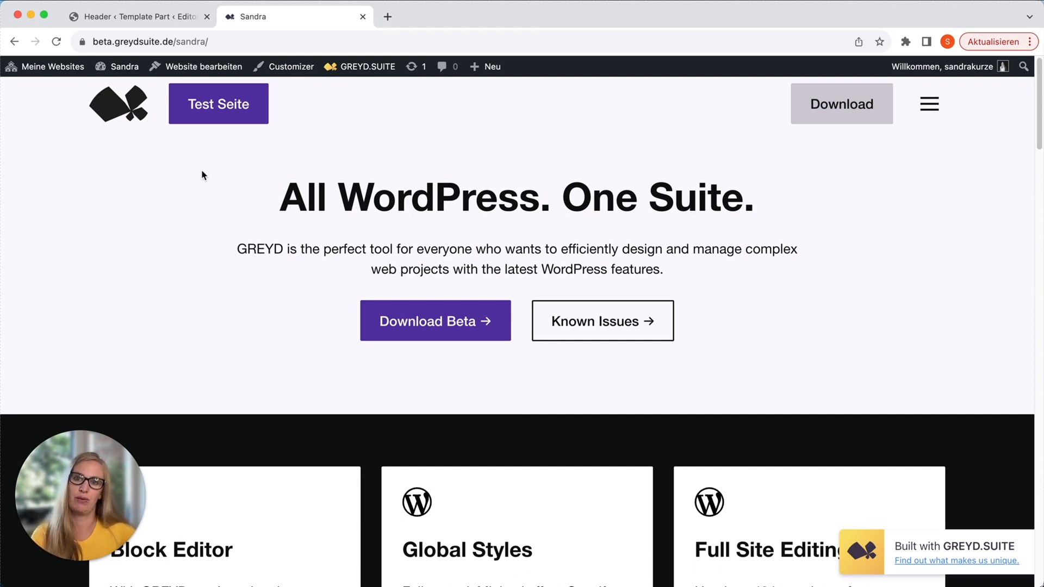
Return to the header template part in the editor and select the popover's Burger block
click(146, 23)
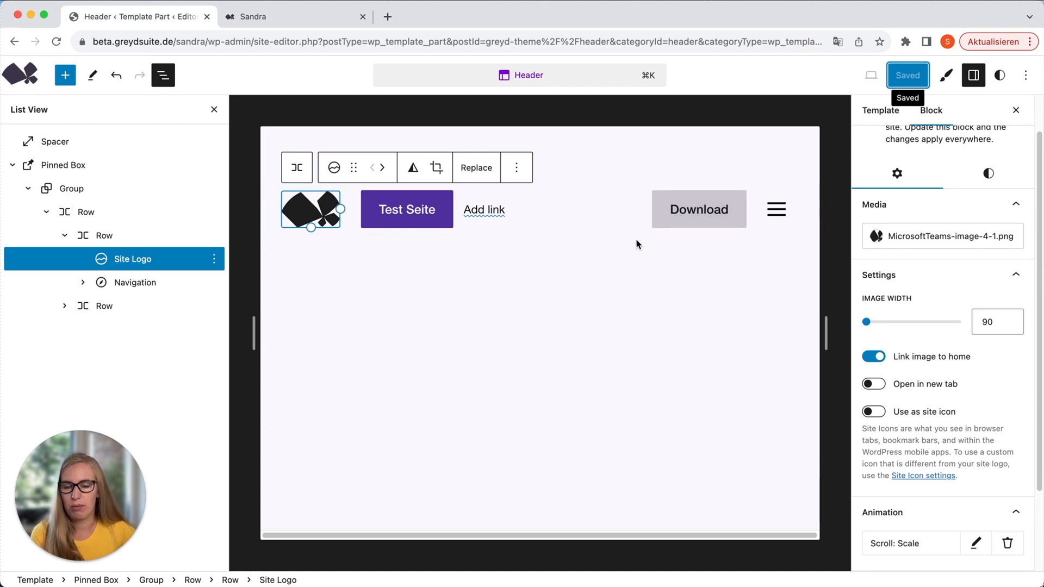
click(776, 221)
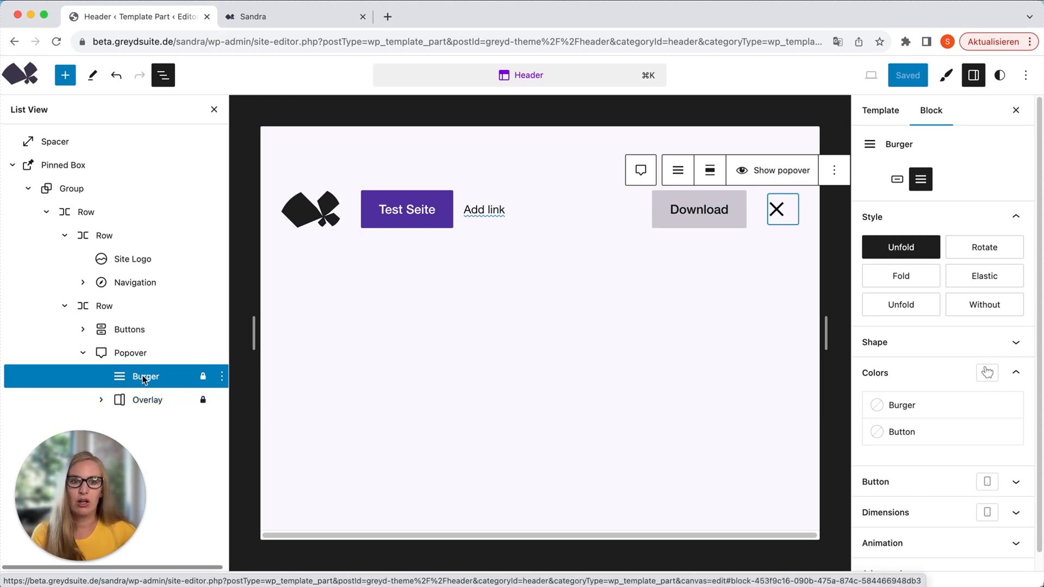
Try the Popover button variant in place of the burger icon and switch back to Burger
click(897, 179)
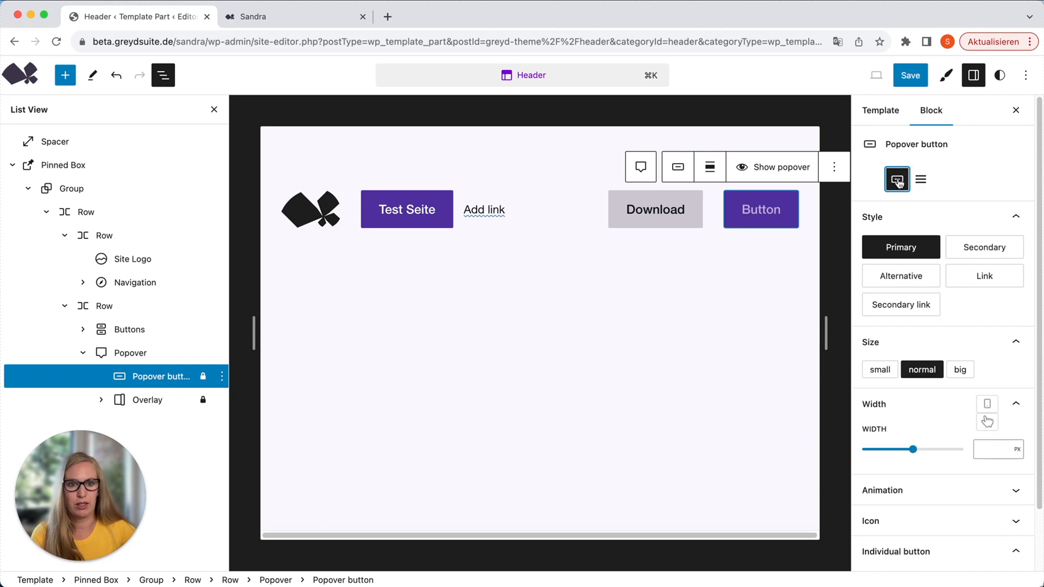
click(920, 180)
click(897, 179)
click(921, 181)
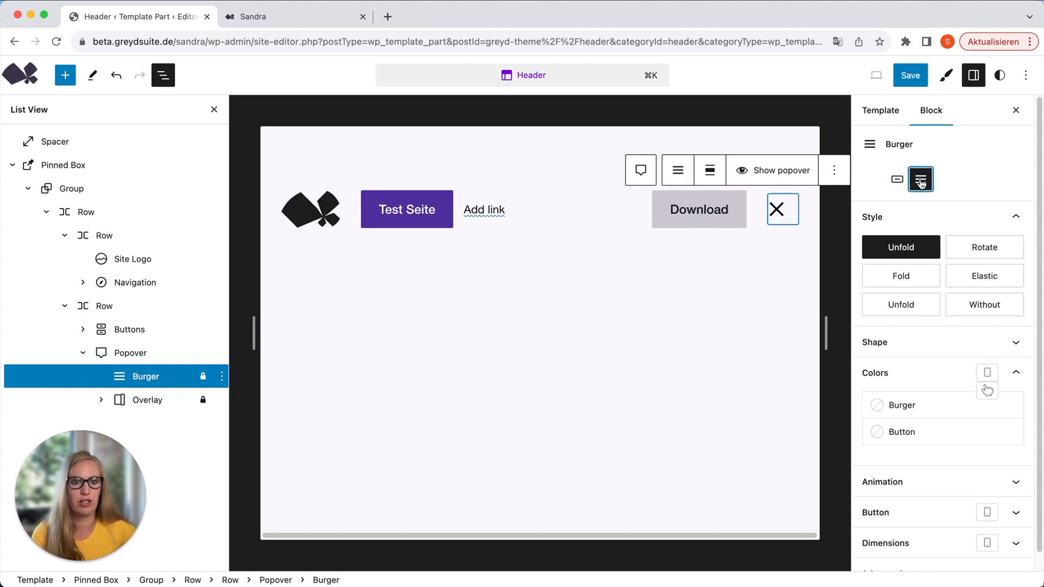
Try the popover content's layout variants, including Dropdown, and change it from Overlay to Offcanvas
click(136, 402)
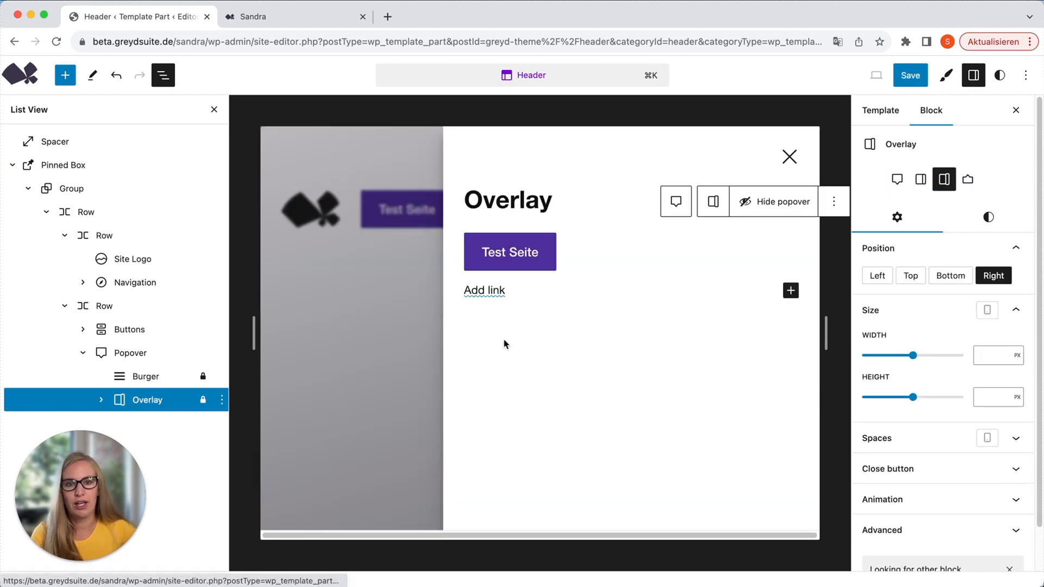
click(898, 180)
click(921, 180)
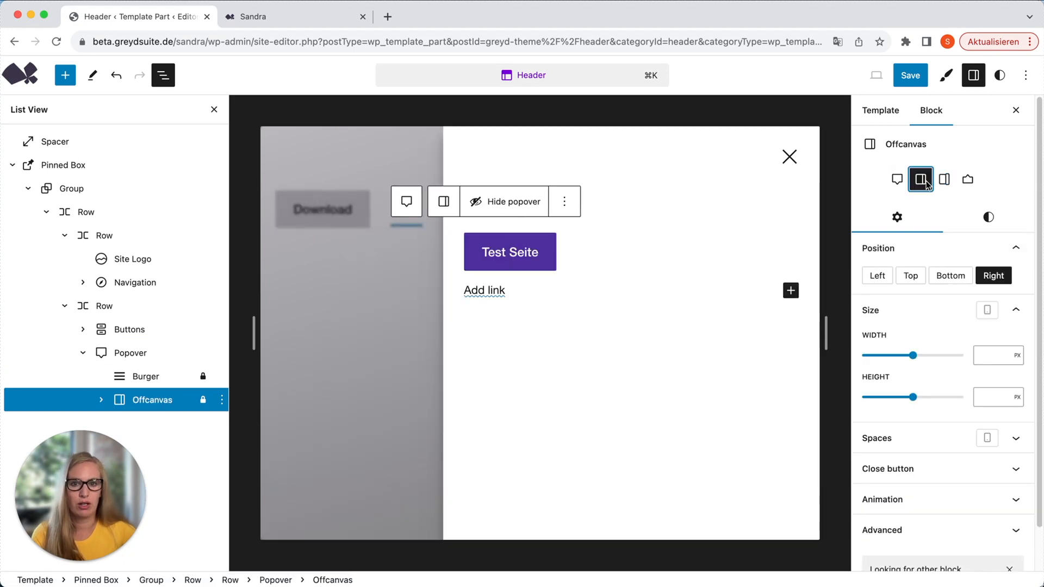
click(943, 180)
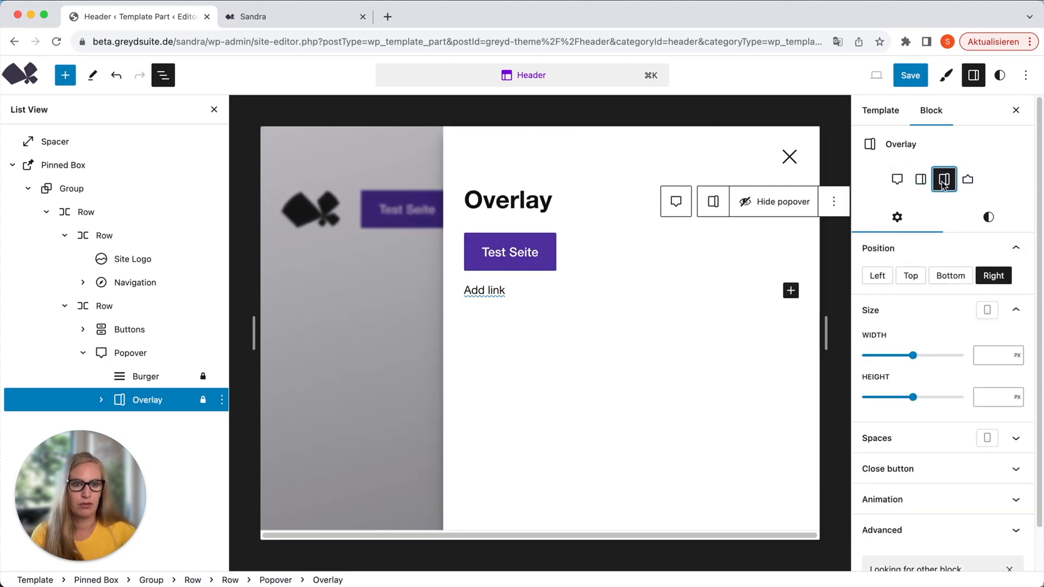
click(967, 181)
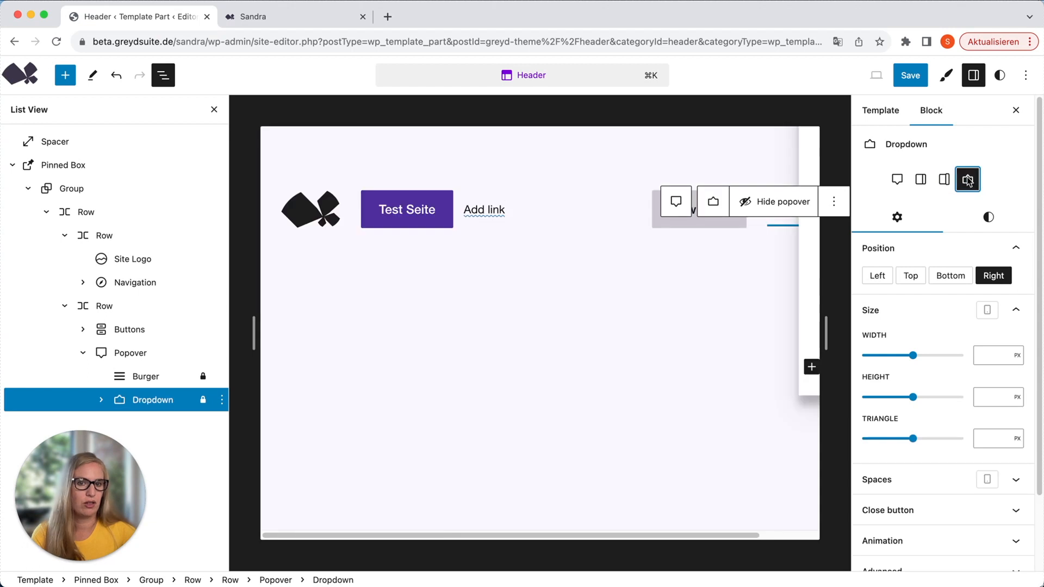
click(920, 181)
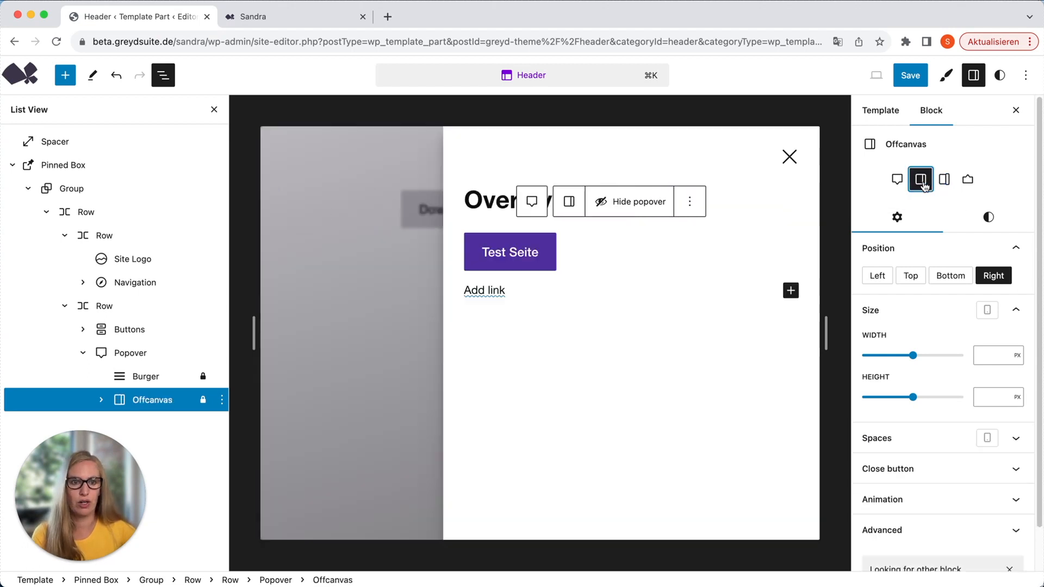
Select the Popover block and its nested Burger block
click(133, 353)
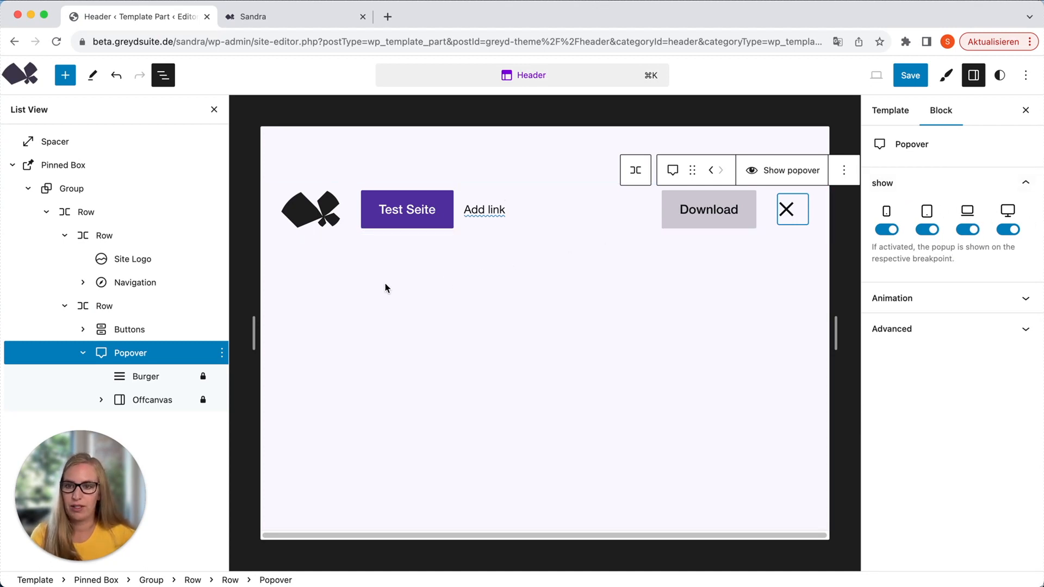
click(145, 376)
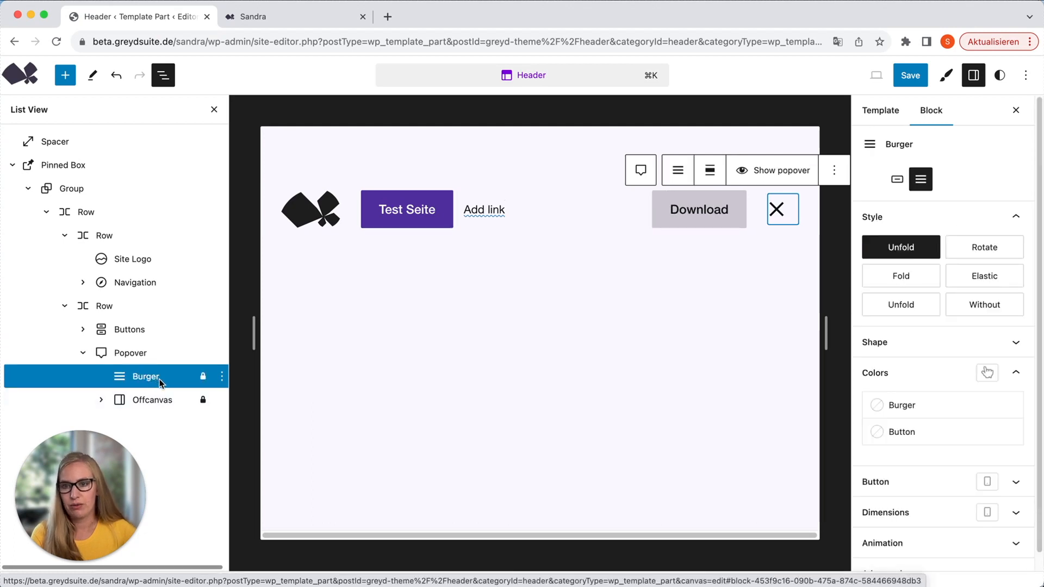
Switch the burger to a Popover button, look through its style, size and width settings, and restore the Burger variant
click(898, 180)
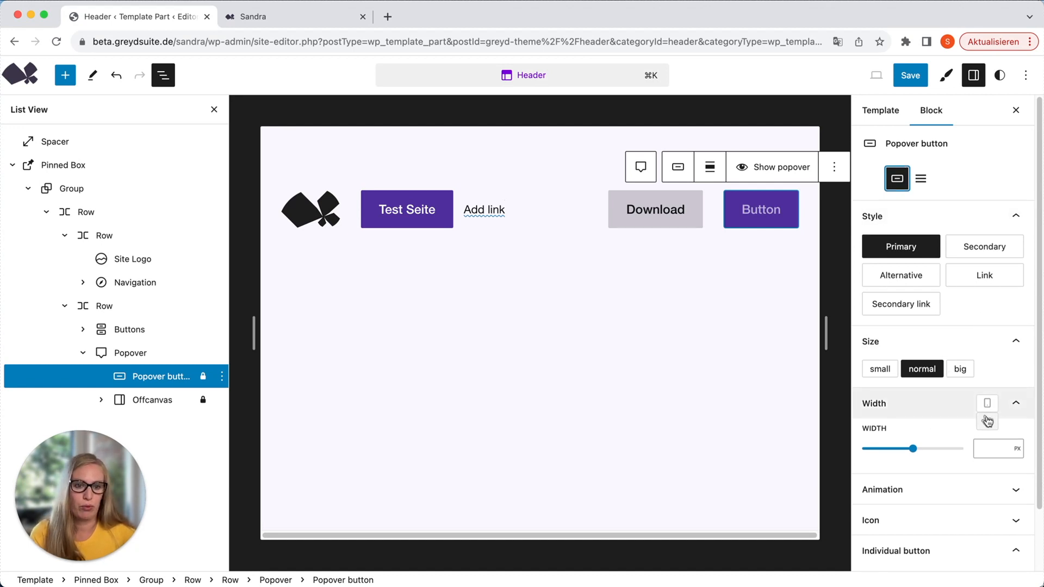
scroll(987, 422, down, 3)
scroll(987, 424, up, 3)
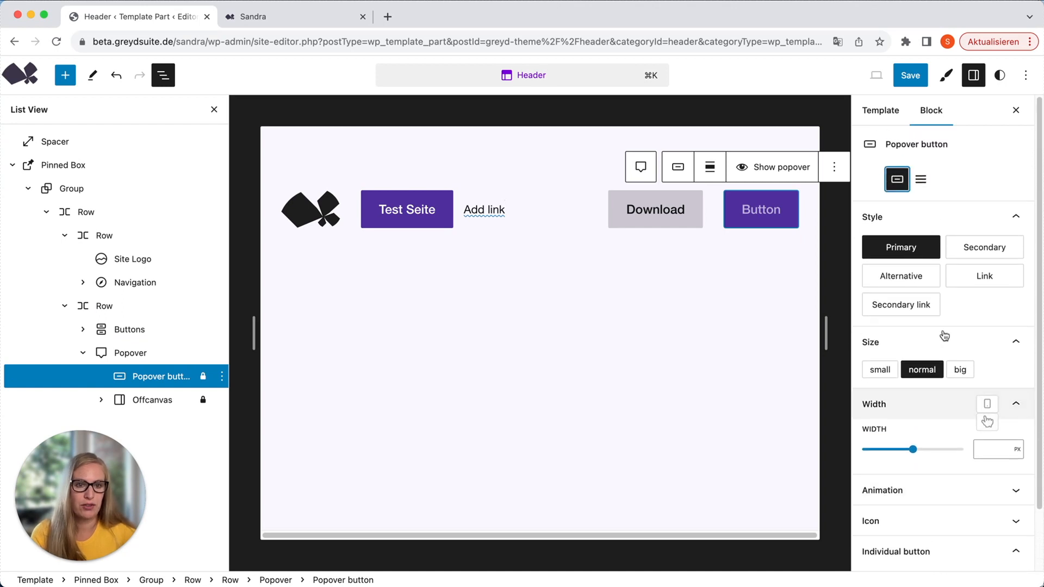
click(921, 180)
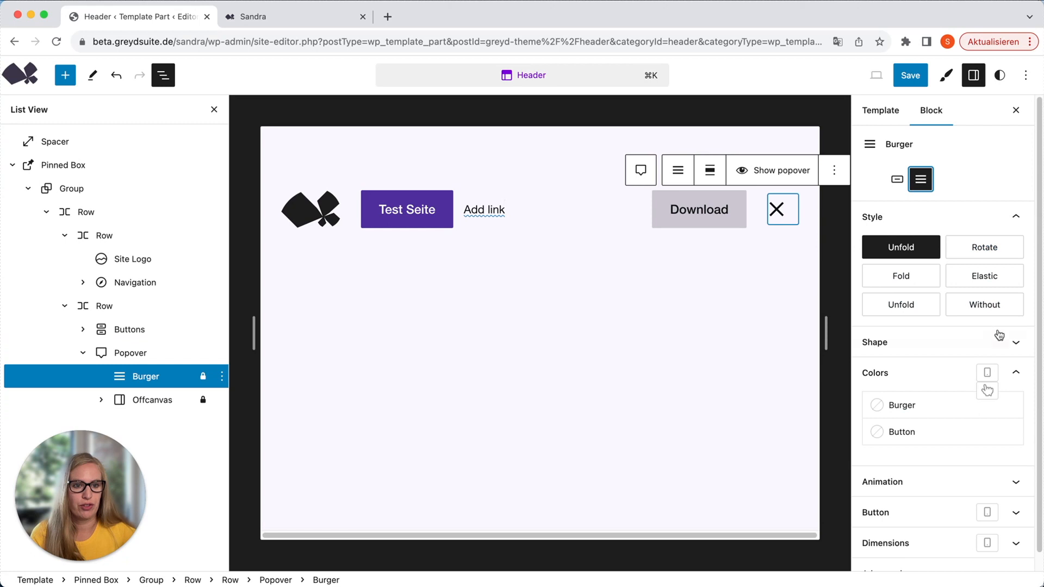
Set the burger's shape to E reversed and try the Fold and Rotate styles before returning to Unfold
click(1014, 342)
click(919, 372)
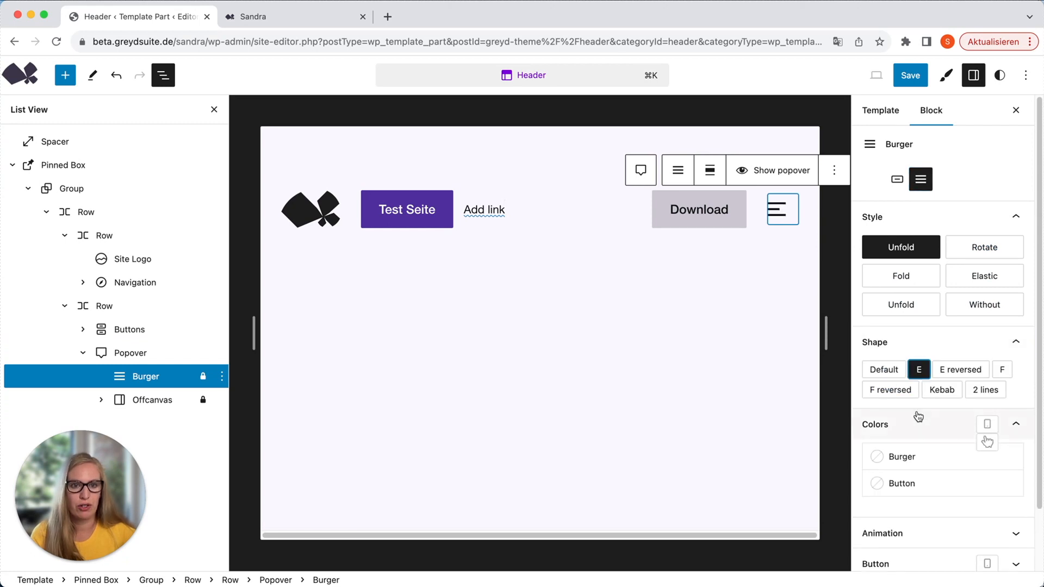
click(949, 369)
click(907, 276)
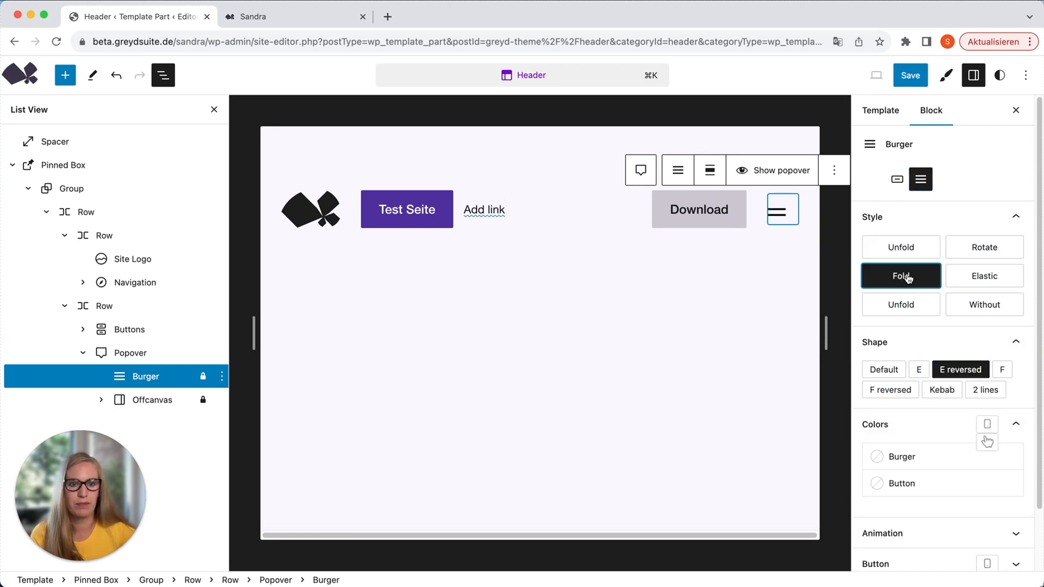
click(973, 249)
click(922, 253)
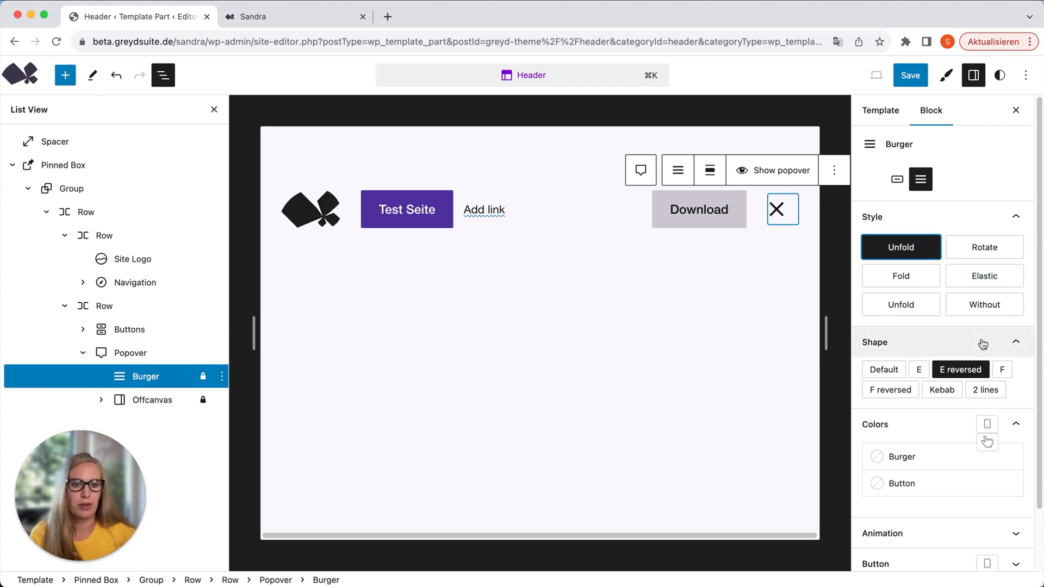
Examine the burger's hover color options and its button size, border radius, width, line weight and spaces settings
scroll(962, 402, down, 1)
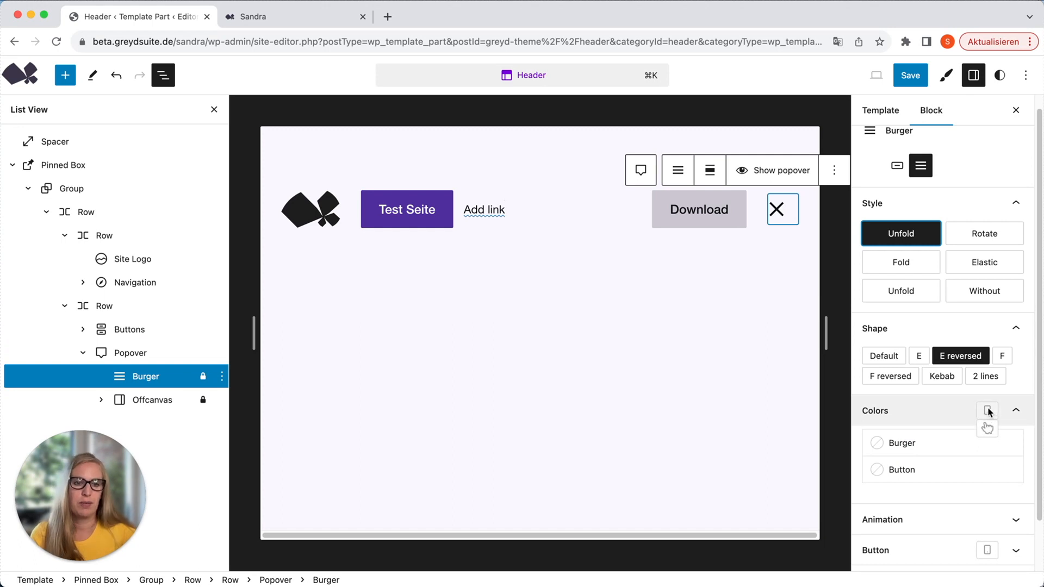
click(988, 427)
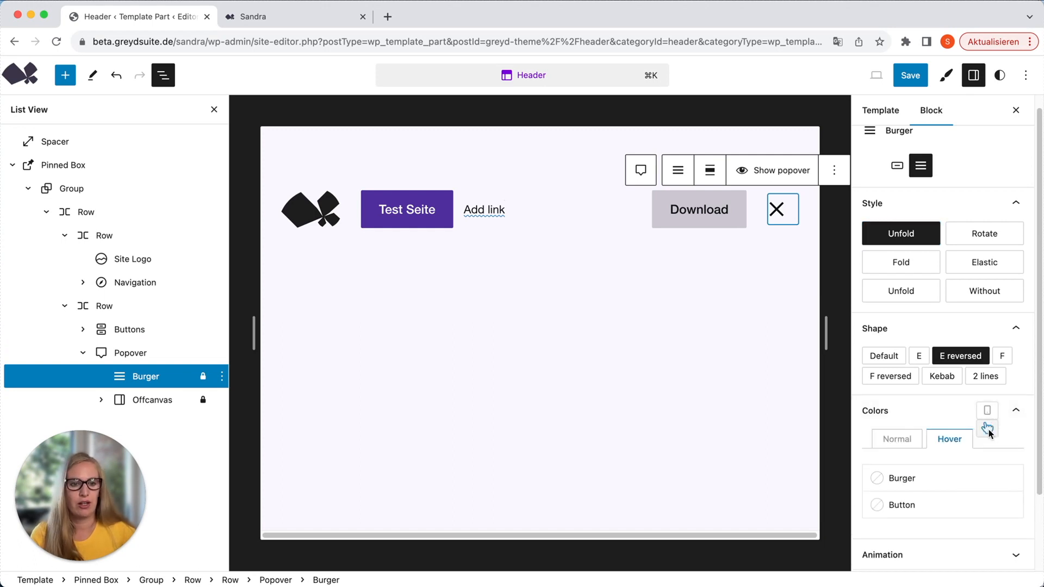
scroll(995, 432, down, 3)
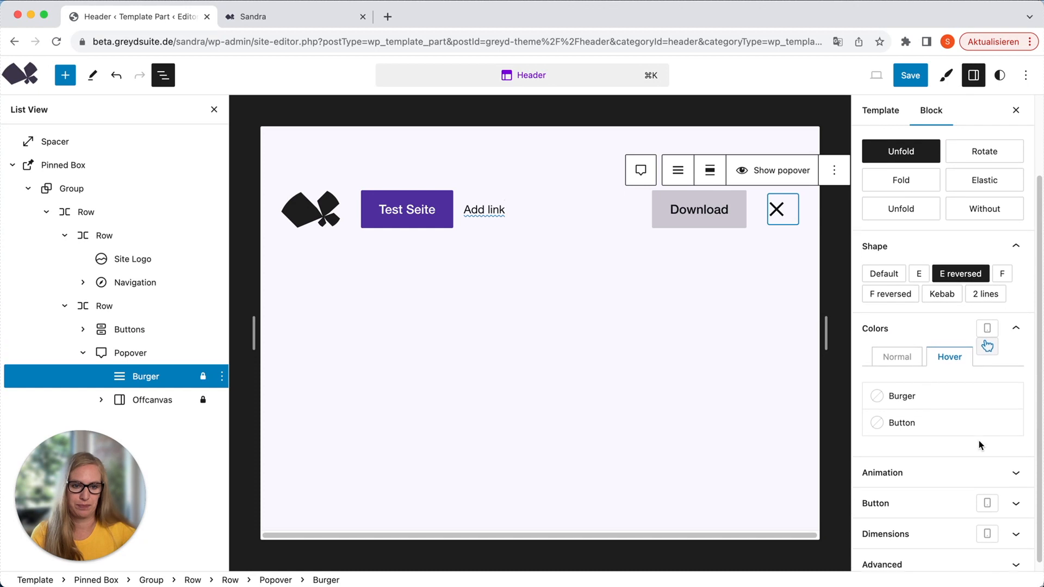
click(990, 493)
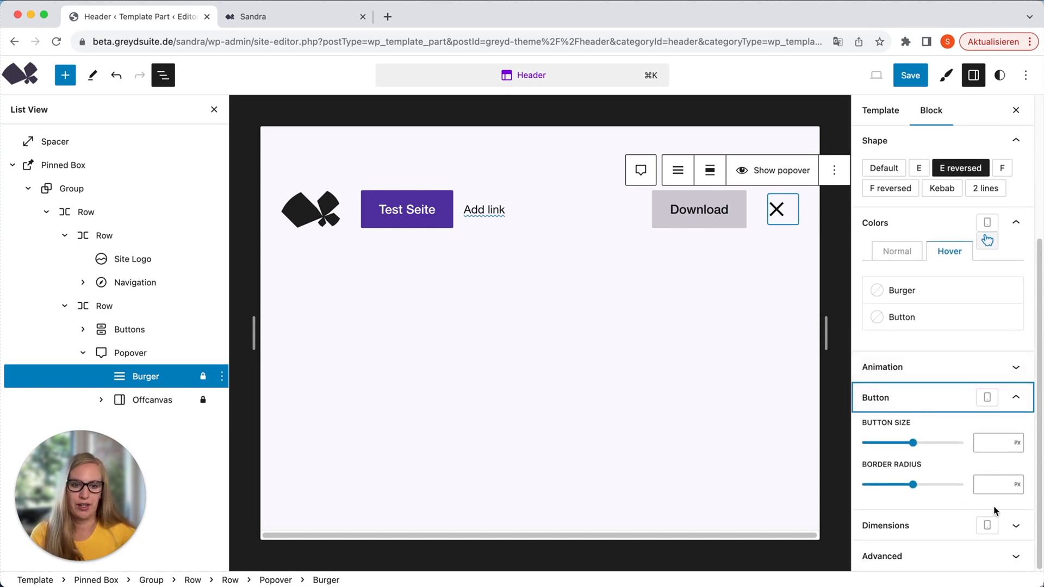
click(1010, 525)
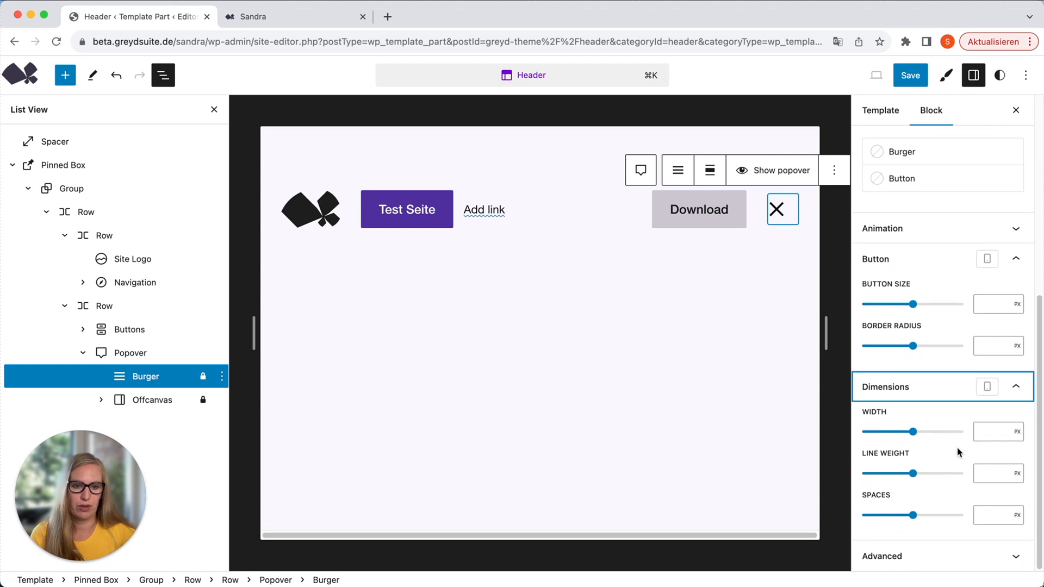
scroll(973, 456, up, 8)
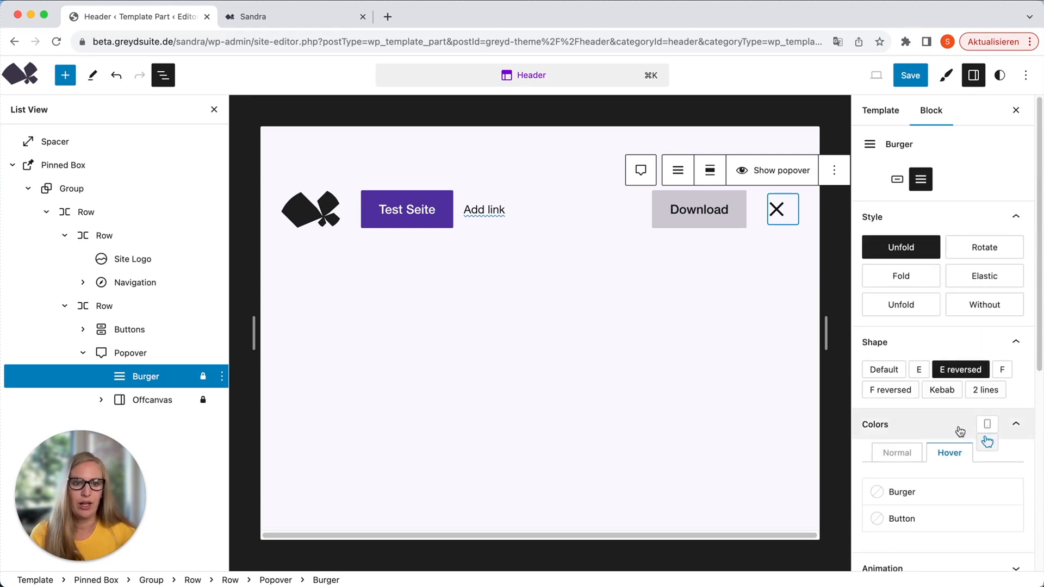
Switch the popover content from Offcanvas to Popup, try top and bottom positions, and set both its position and origin to center
click(142, 400)
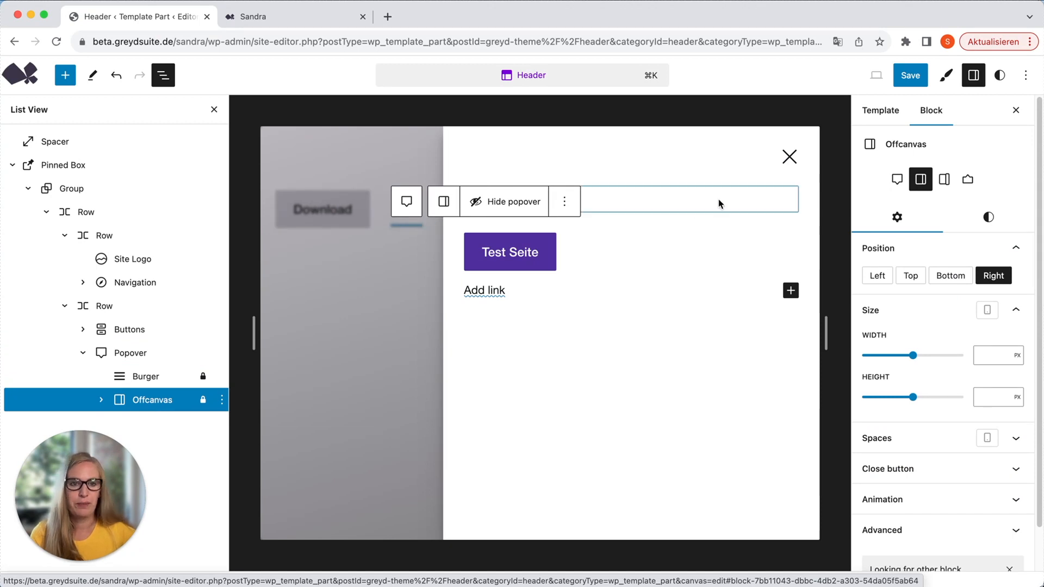
click(897, 179)
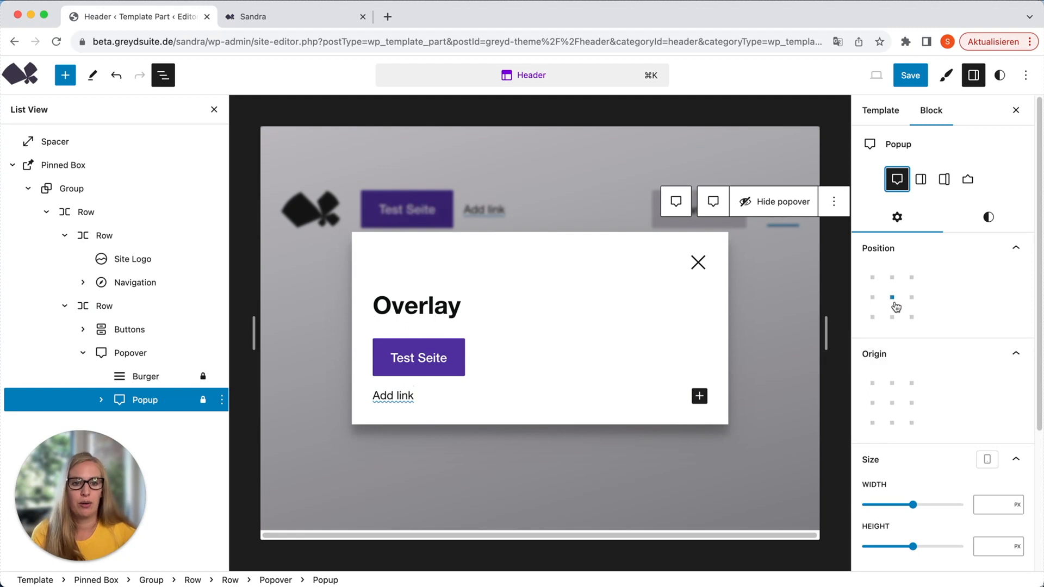
click(891, 277)
click(892, 317)
click(892, 297)
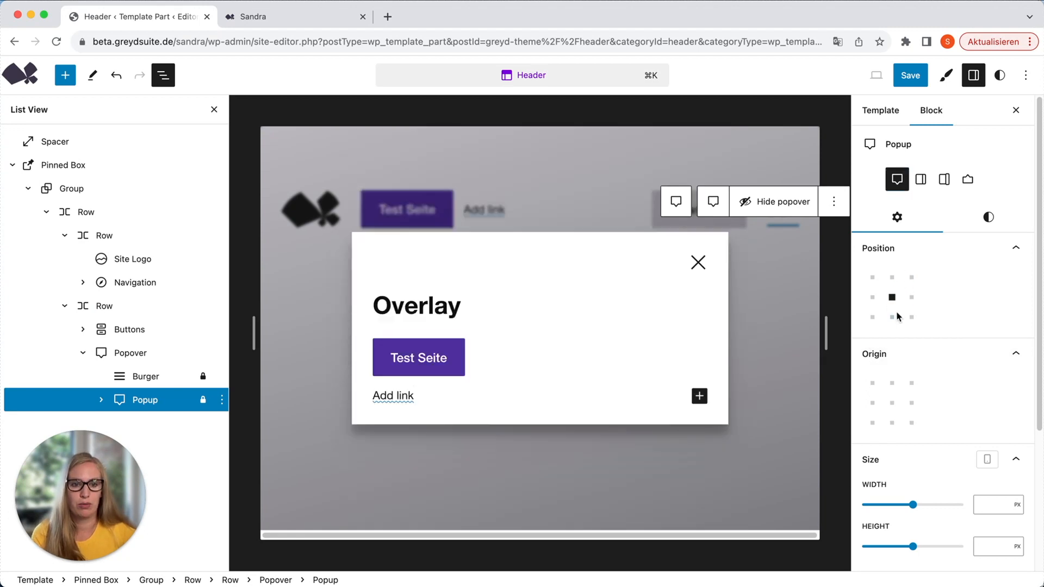
click(892, 403)
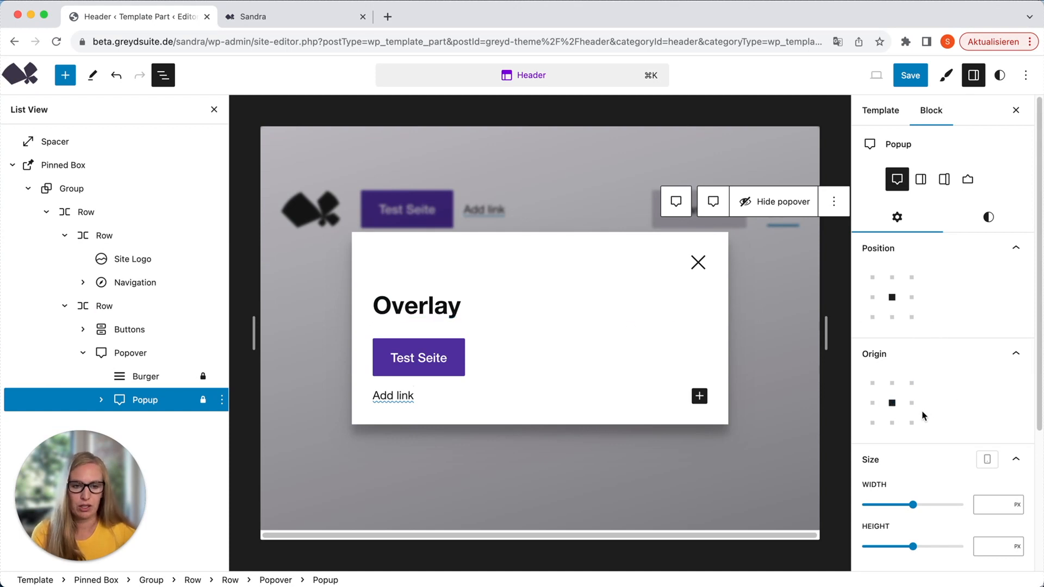
Look through the popup's size and spaces settings, and try the Outside and Hide close button appearances before returning to Normal
scroll(935, 413, down, 2)
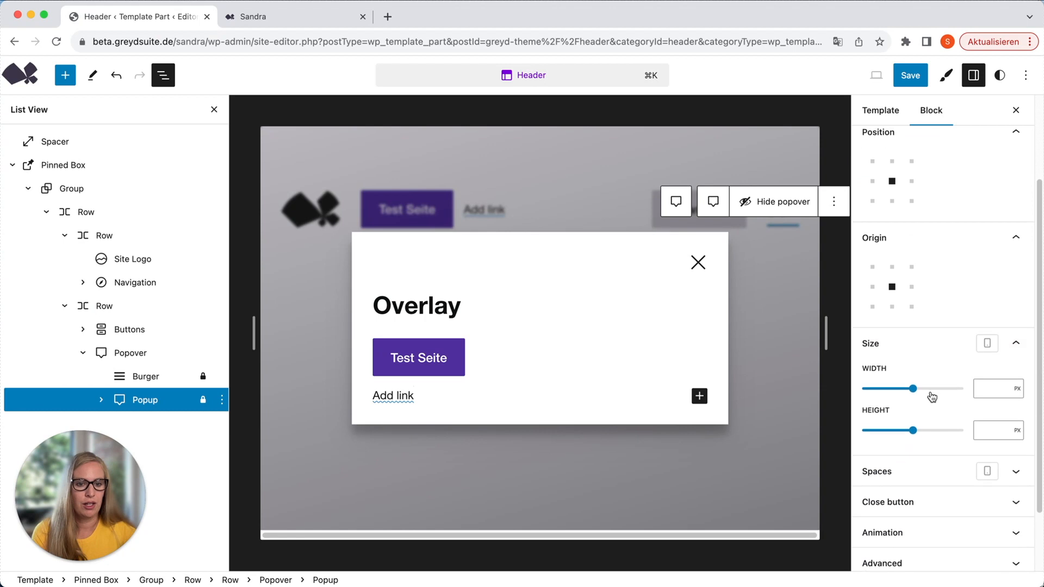
click(991, 449)
scroll(979, 429, down, 2)
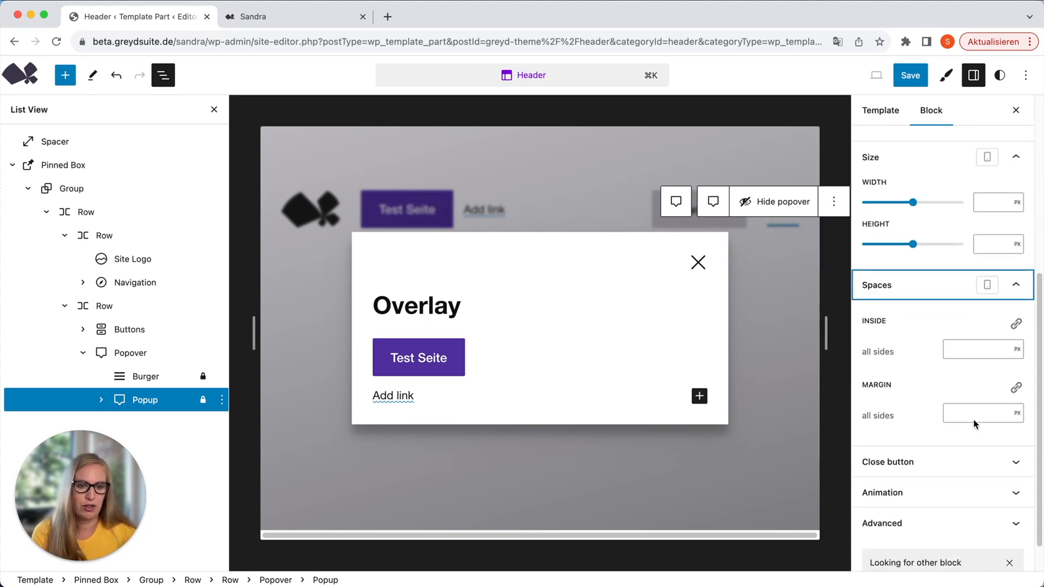
click(1015, 460)
click(949, 507)
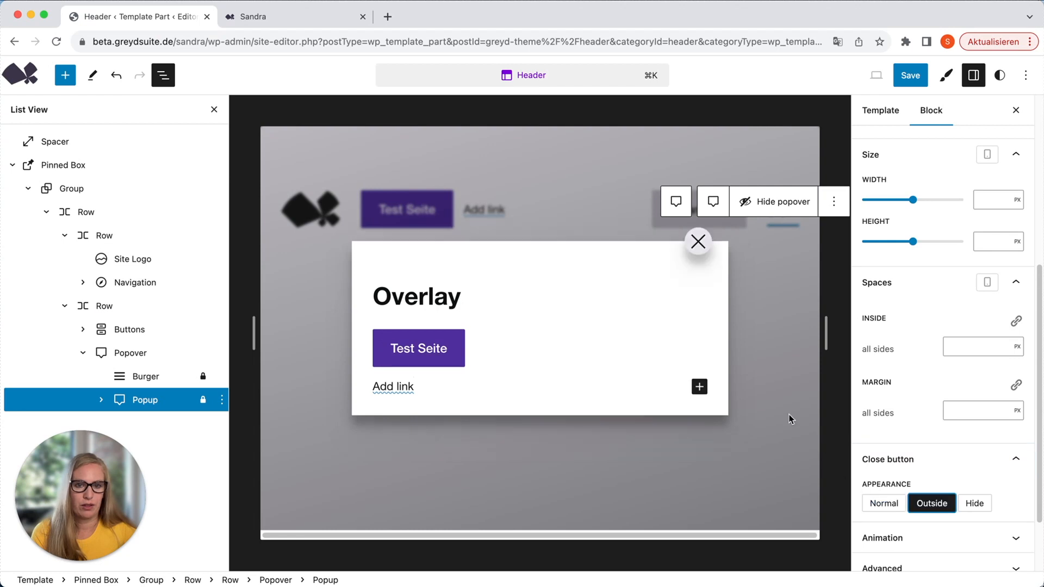
click(976, 503)
click(880, 504)
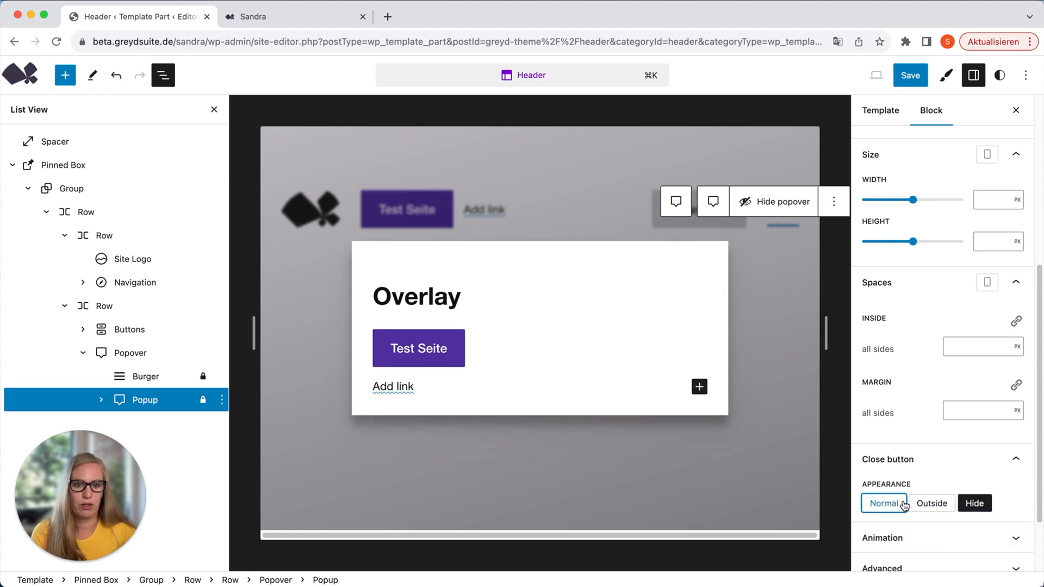
scroll(945, 410, down, 2)
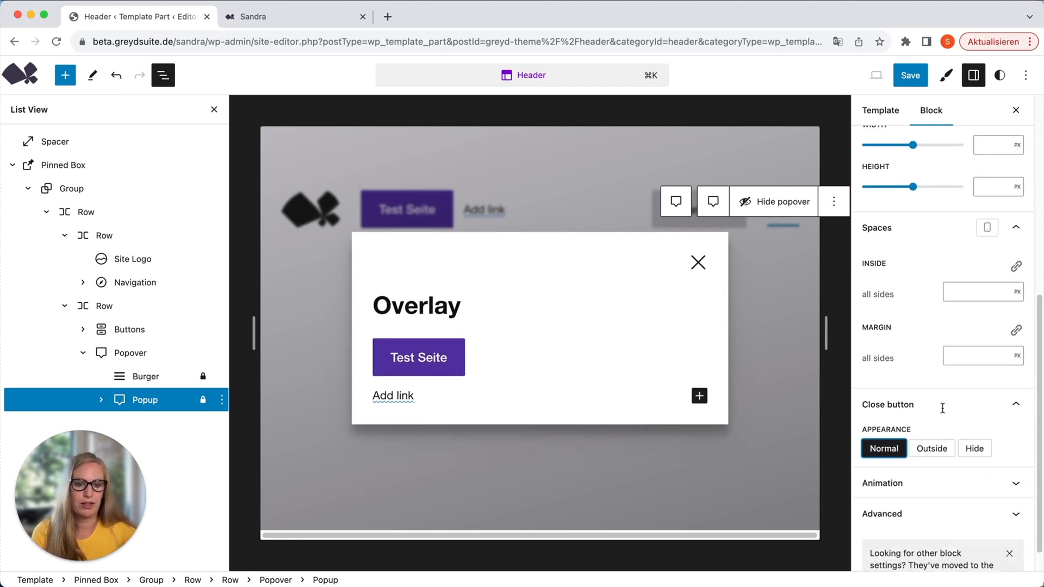
scroll(949, 326, up, 6)
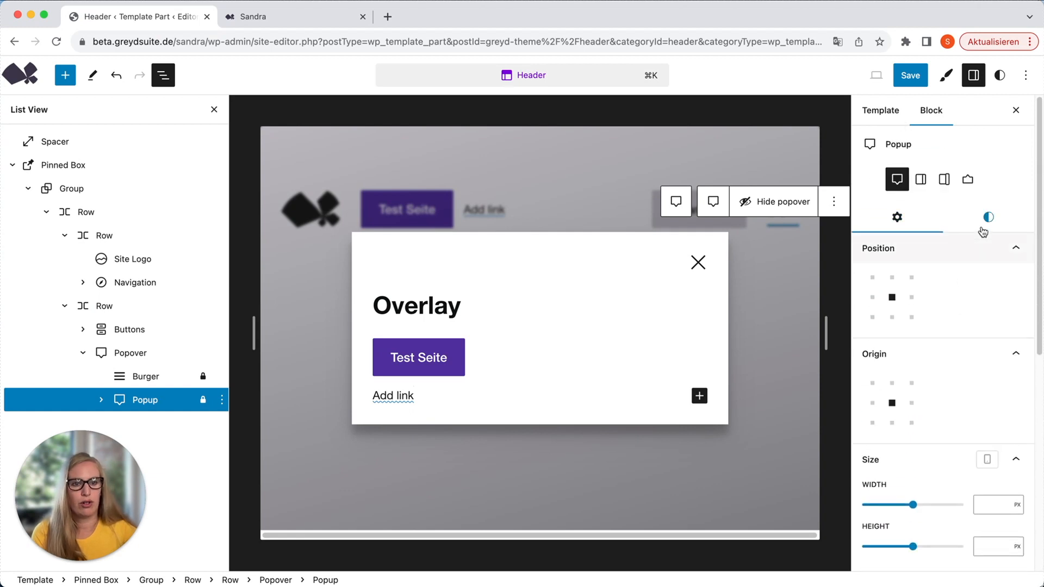
Try the purple swatch as the popup's backdrop color and deselect it again
click(987, 219)
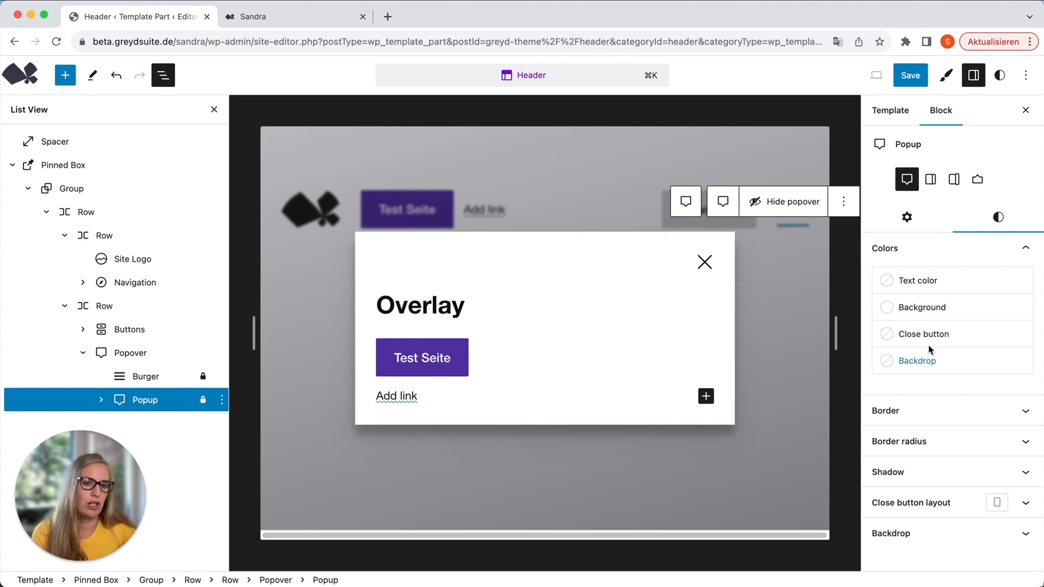
click(905, 361)
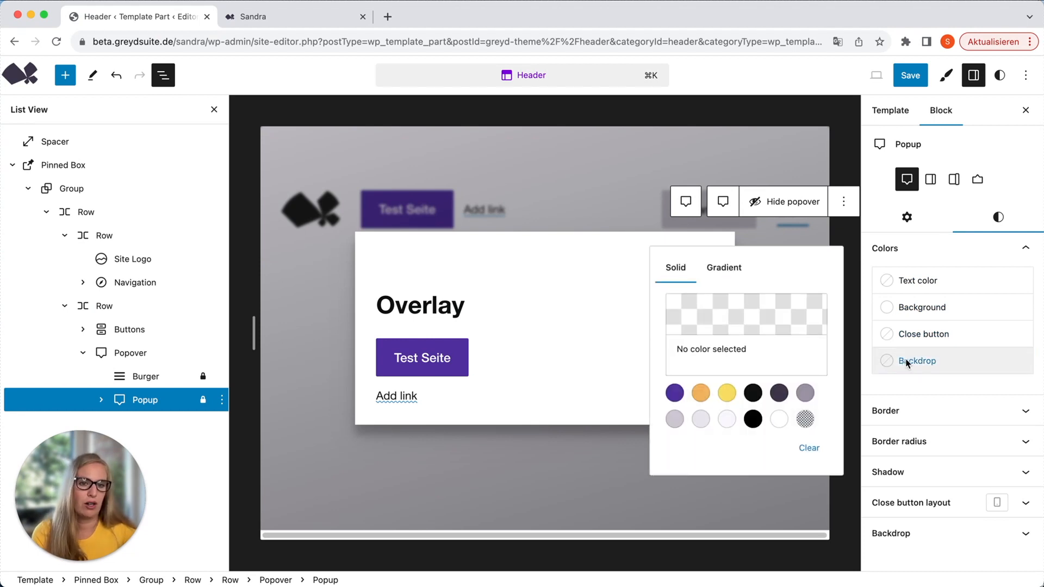
click(675, 393)
click(675, 393)
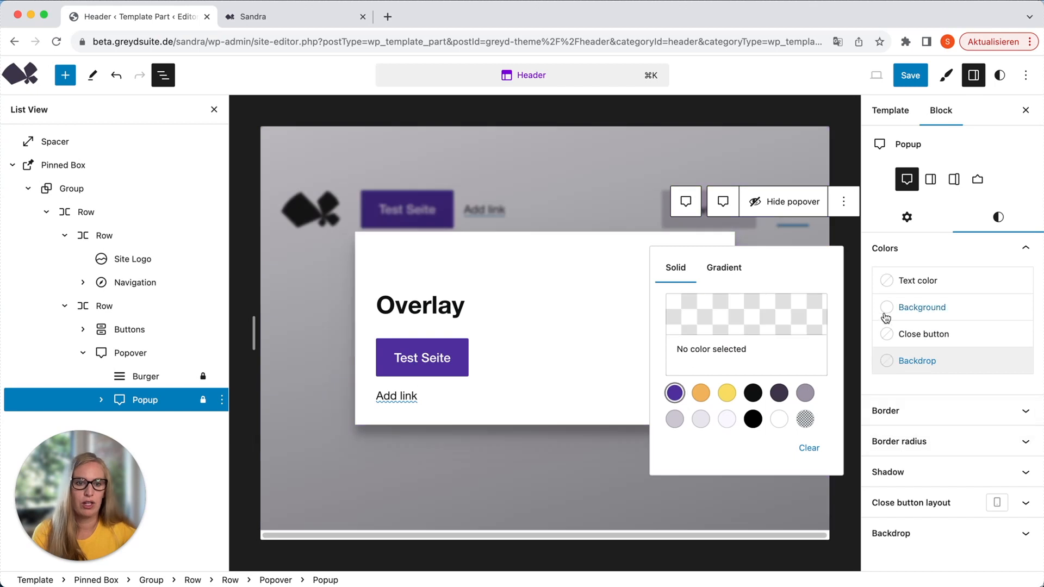
Review the popup's border, border radius, shadow and backdrop settings, and set the close button size to 39 px
click(1022, 413)
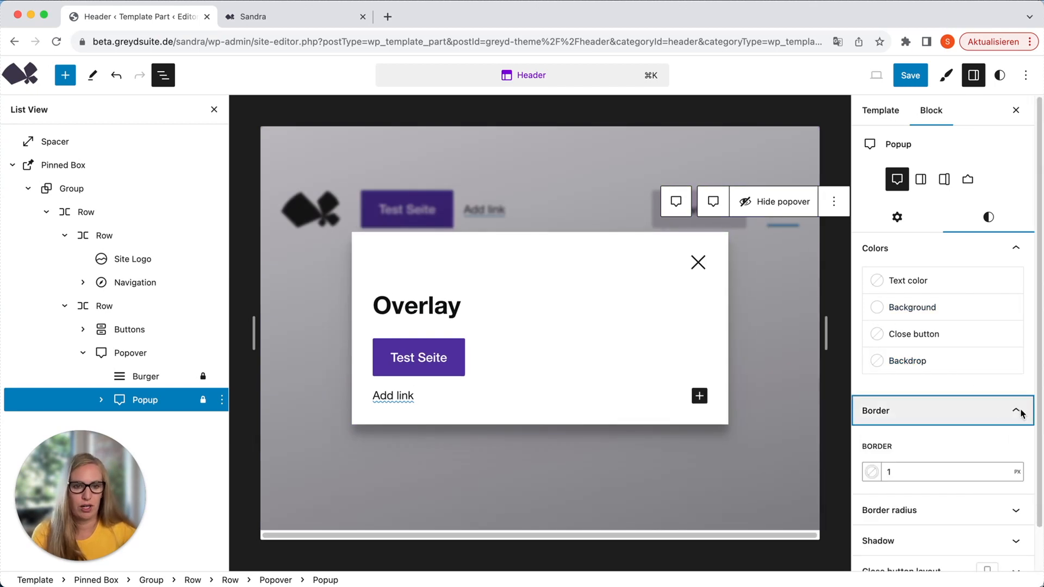
click(1015, 510)
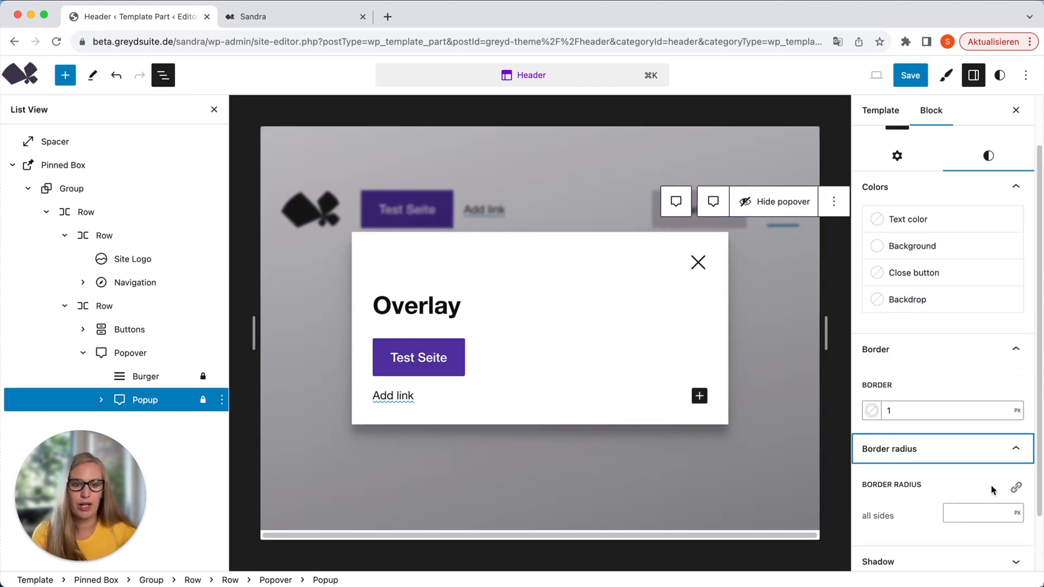
click(1002, 496)
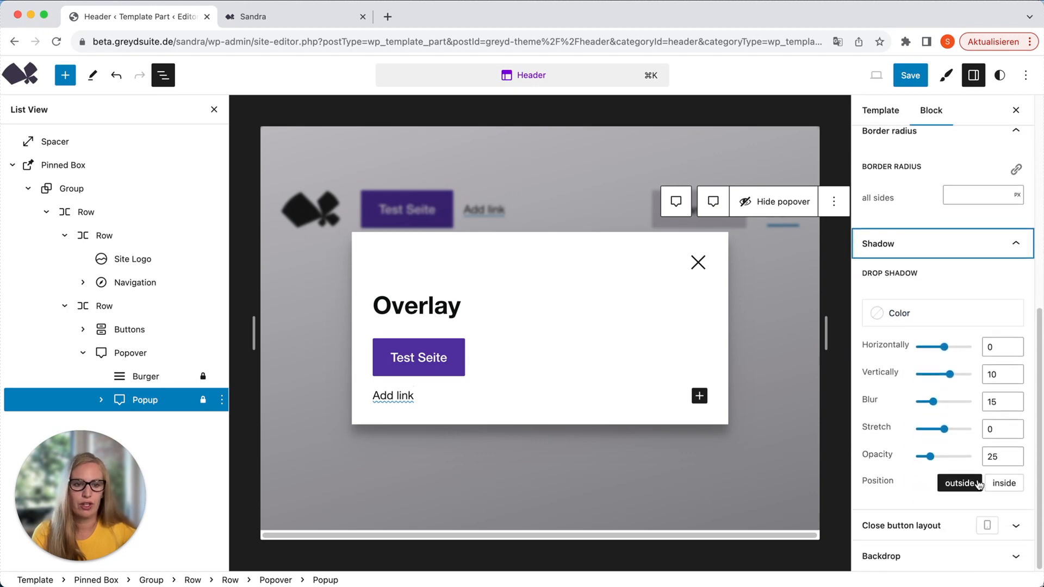
click(1017, 517)
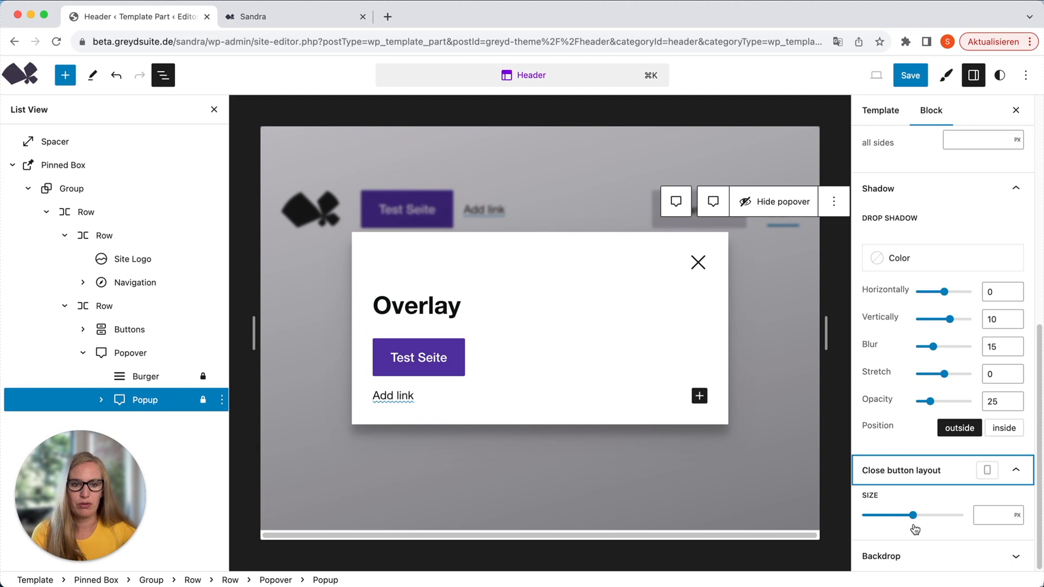
drag(913, 514, 883, 520)
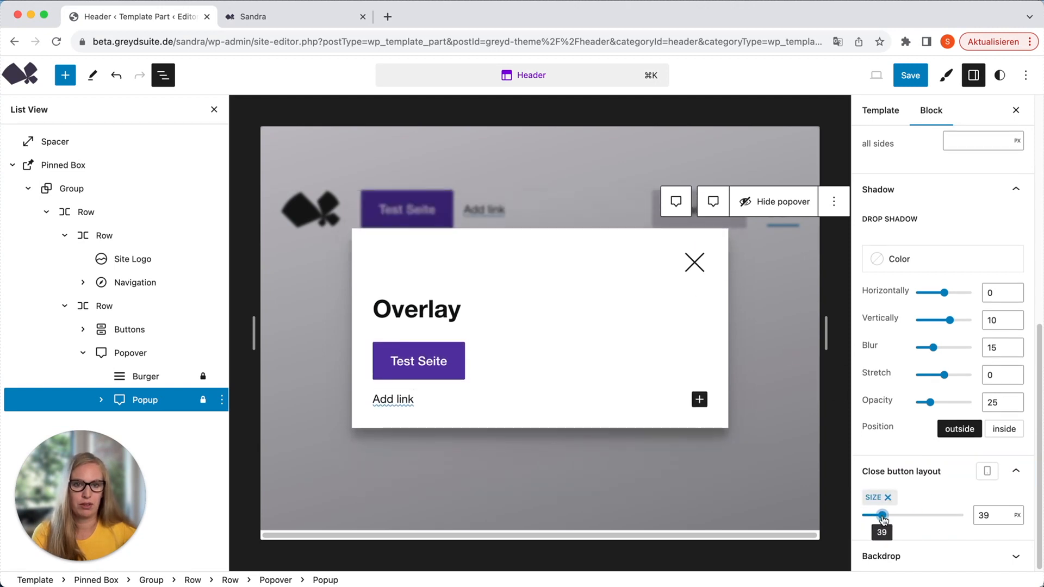
click(1014, 554)
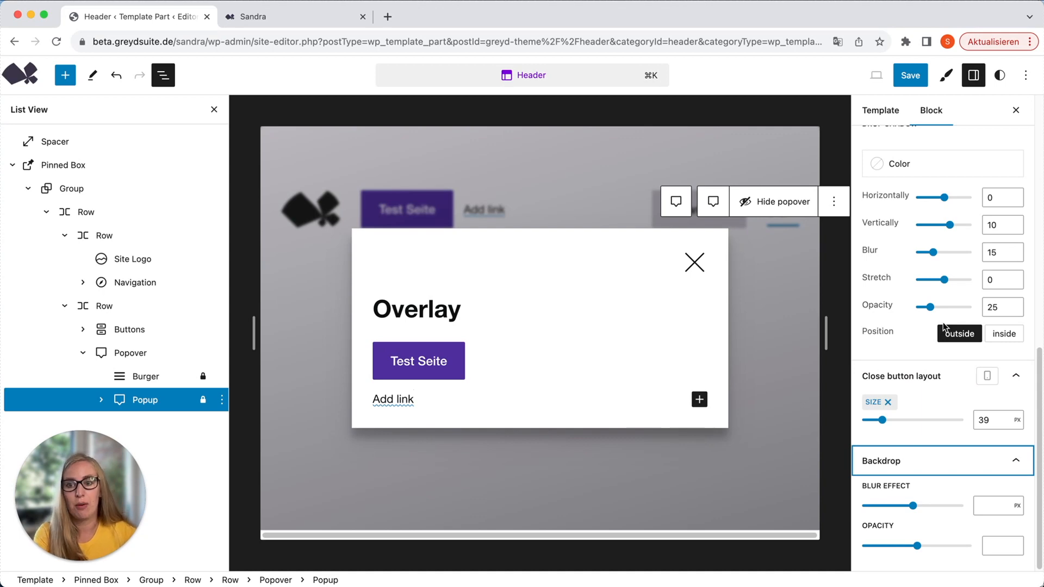
Try the Offcanvas variant for the popover content and switch it to Overlay
scroll(962, 319, up, 10)
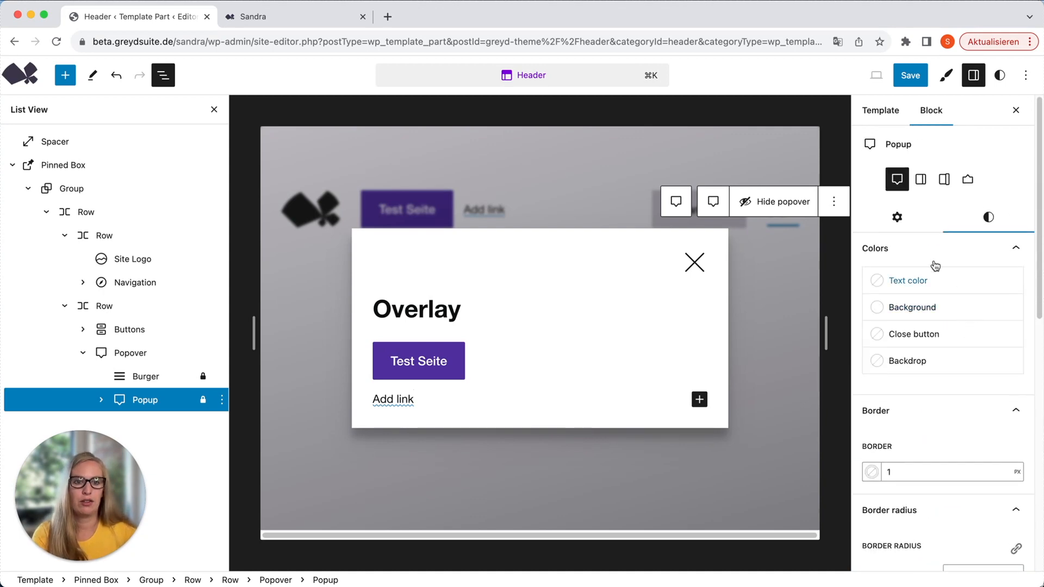
click(921, 179)
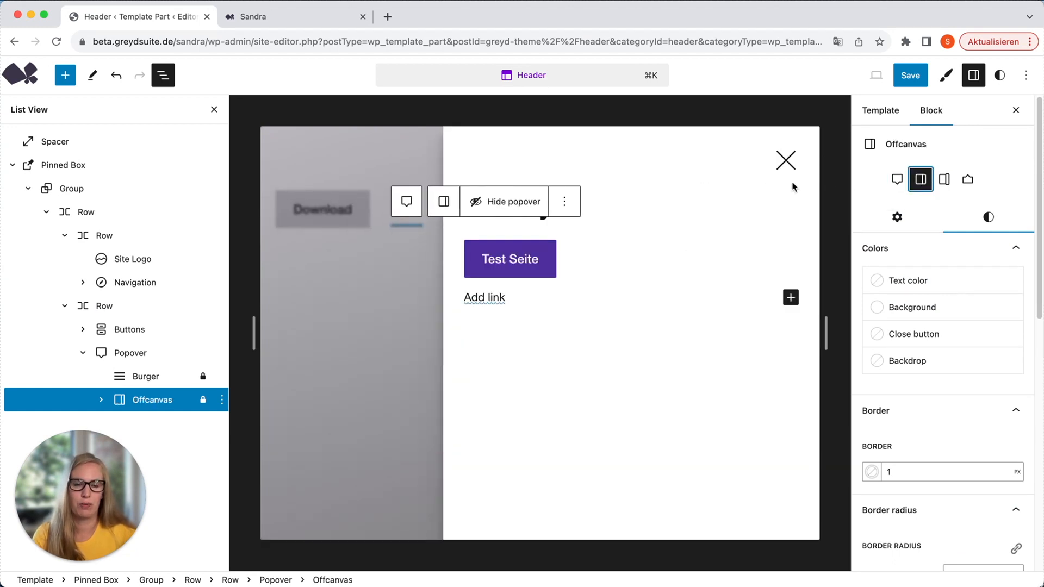
click(945, 179)
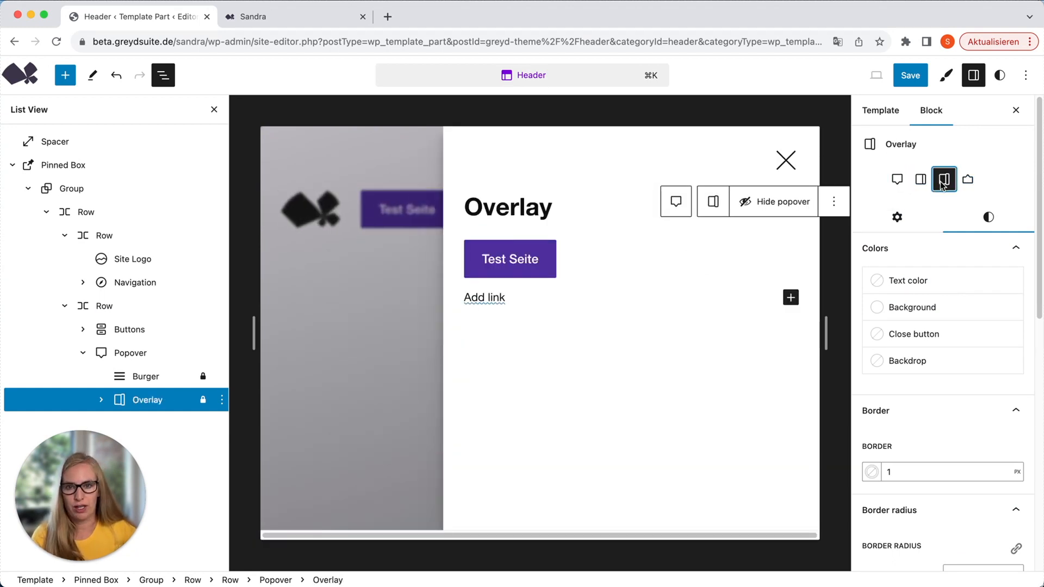
Switch to the live website and test the header's burger menu by closing, reopening and closing its overlay again
click(310, 18)
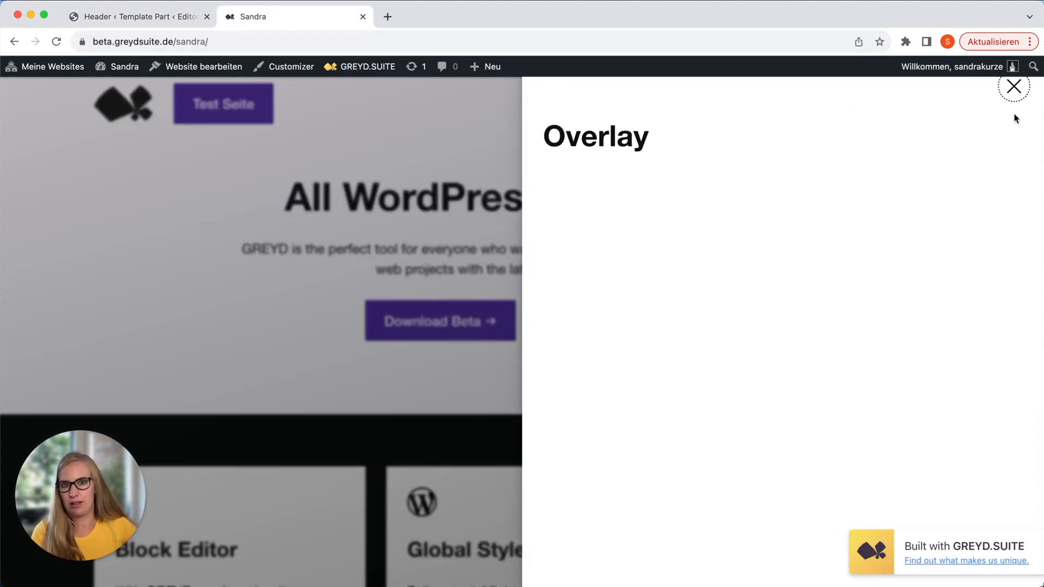
click(1013, 87)
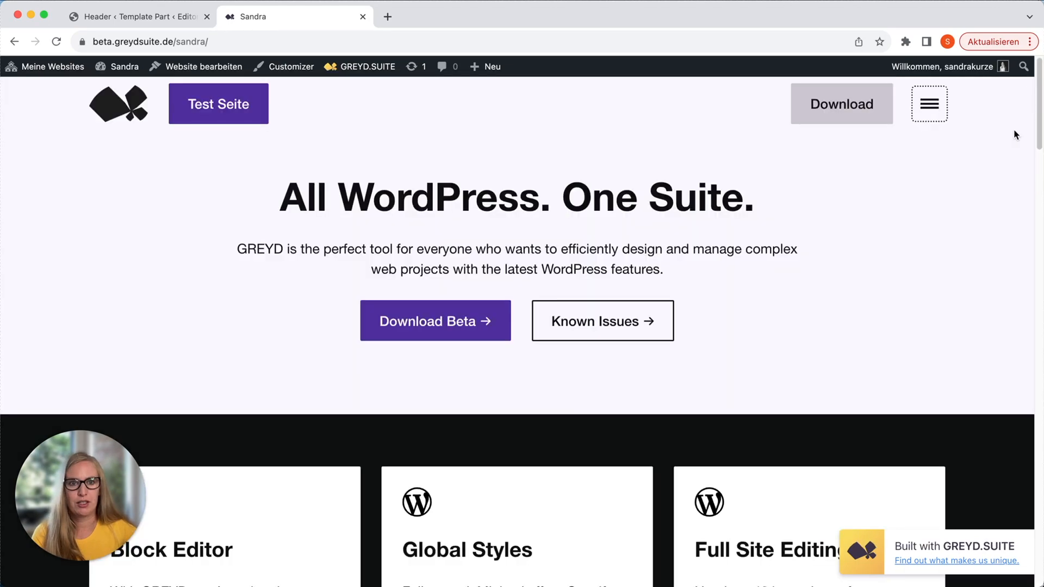
click(930, 107)
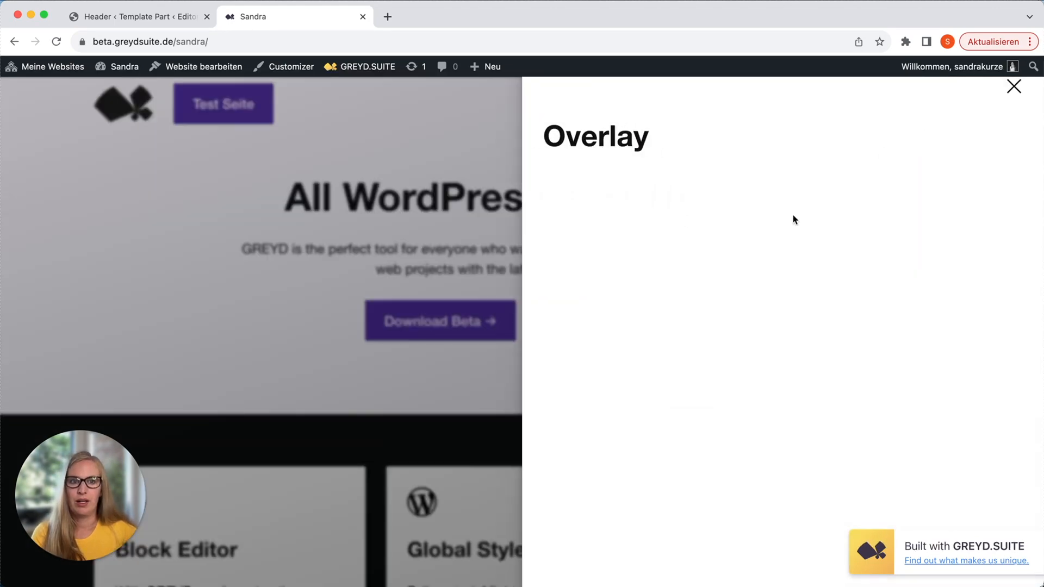
click(1012, 88)
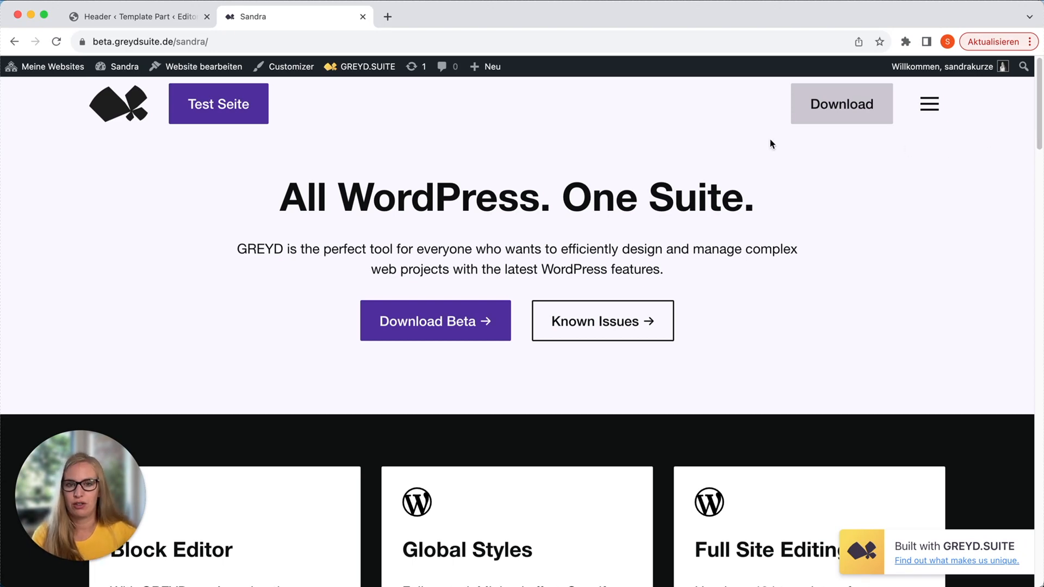
Return to the Header template part in the Site Editor and view the Overlay block's position and size settings
click(151, 19)
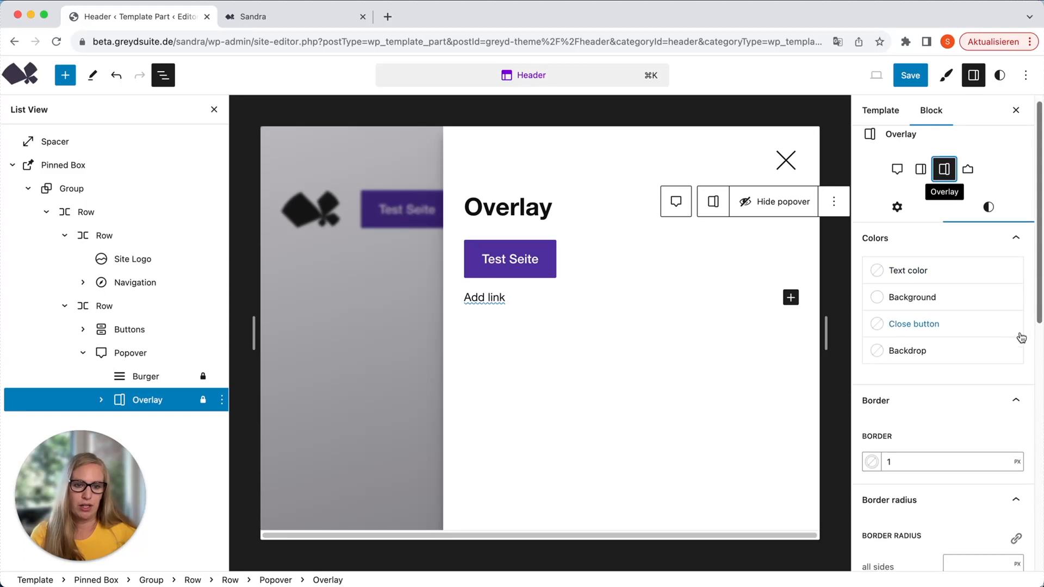
click(899, 220)
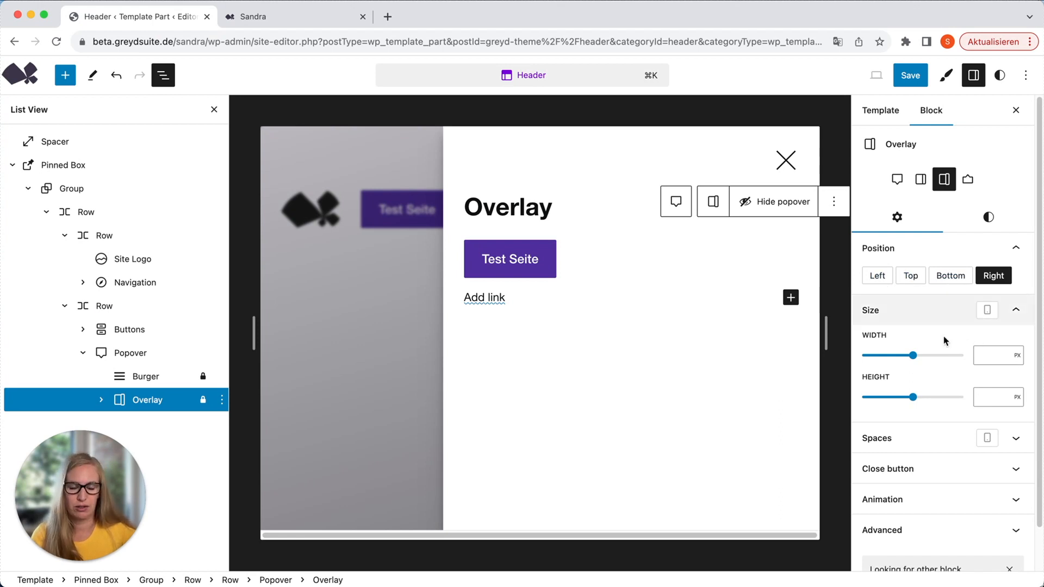
scroll(905, 441, down, 1)
scroll(971, 354, up, 1)
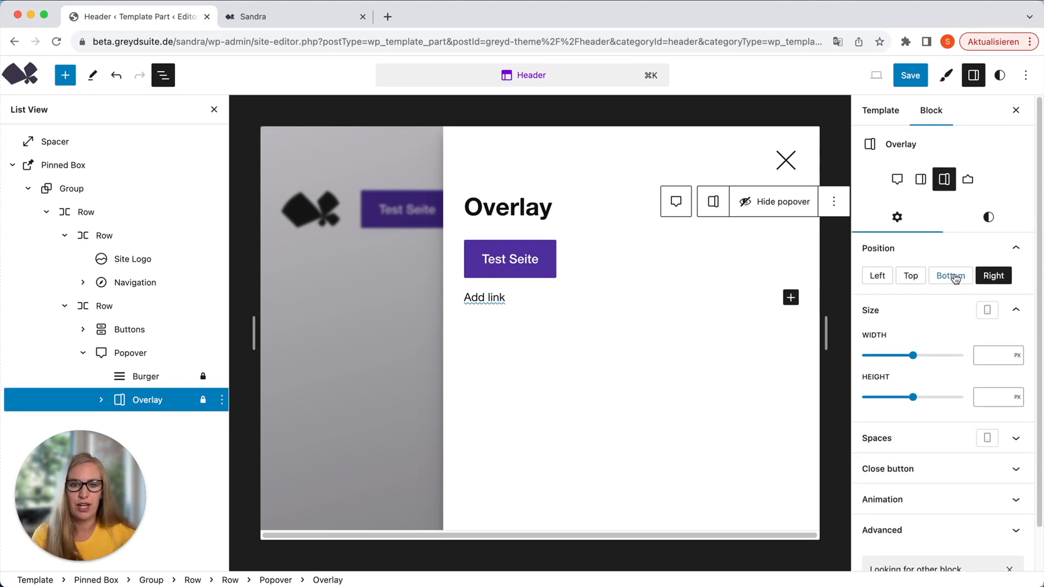
Switch the popover content from Overlay to the Dropdown variant and set its position to Left
click(967, 179)
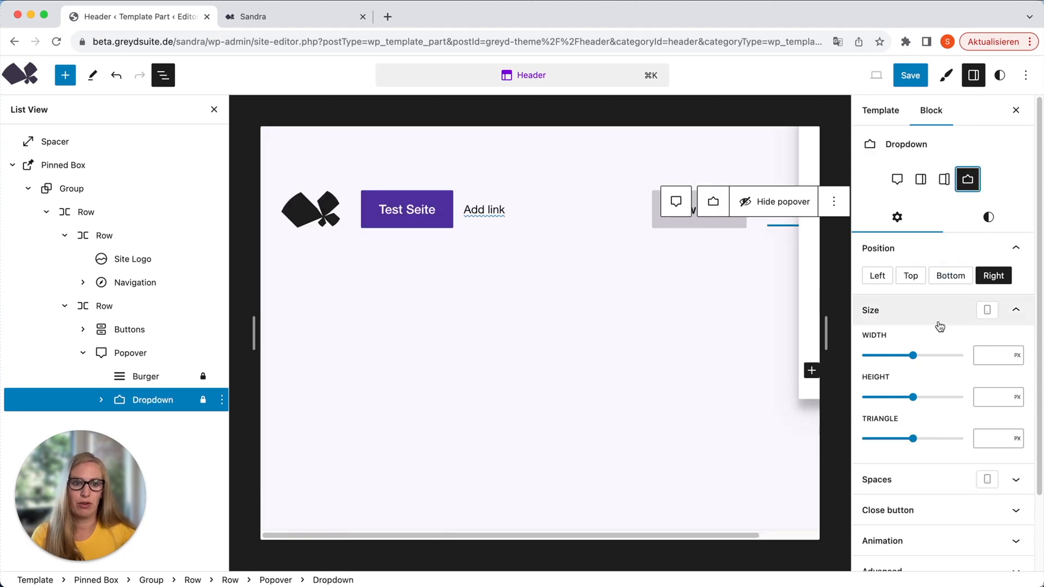
click(888, 277)
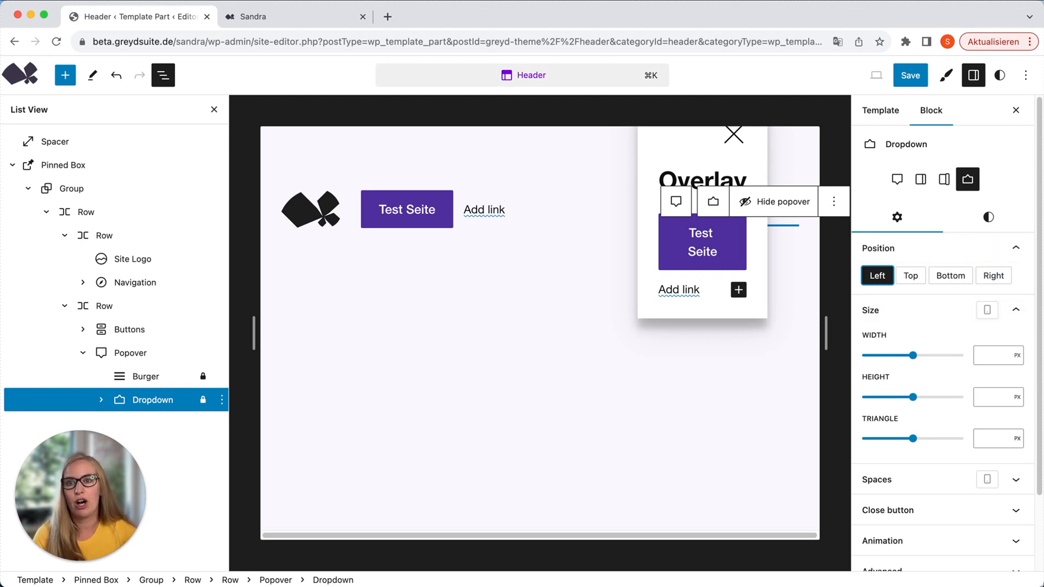
Check the burger menu's overlay on the live website, returning to the Header template part to hide the dropdown popover
click(275, 17)
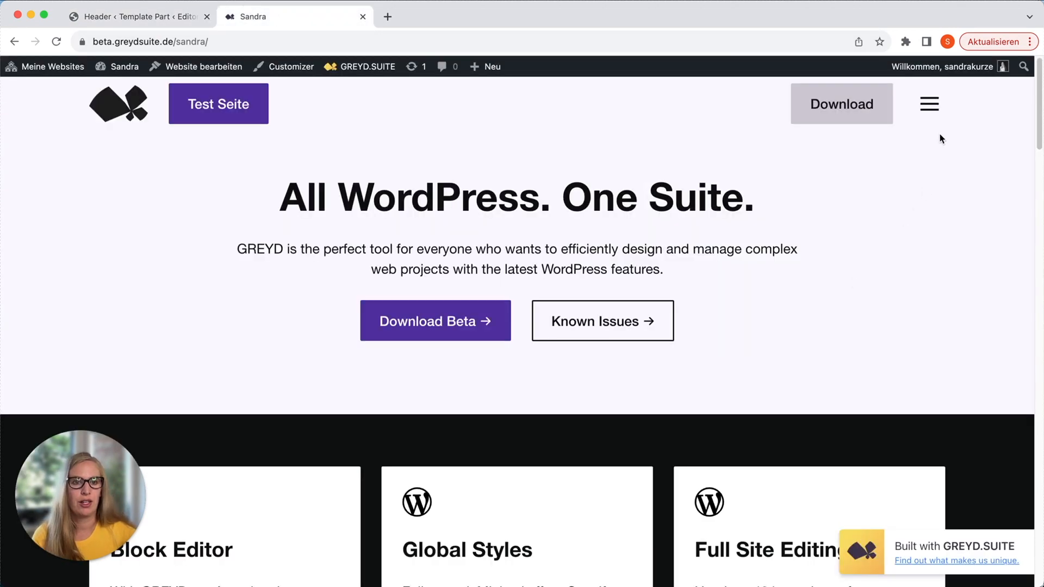
click(916, 111)
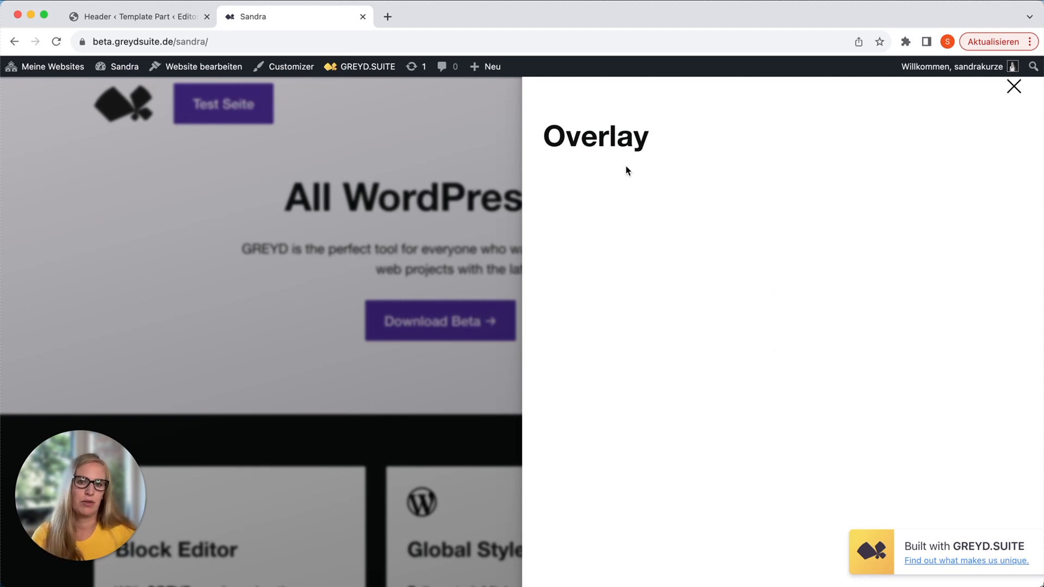
click(144, 22)
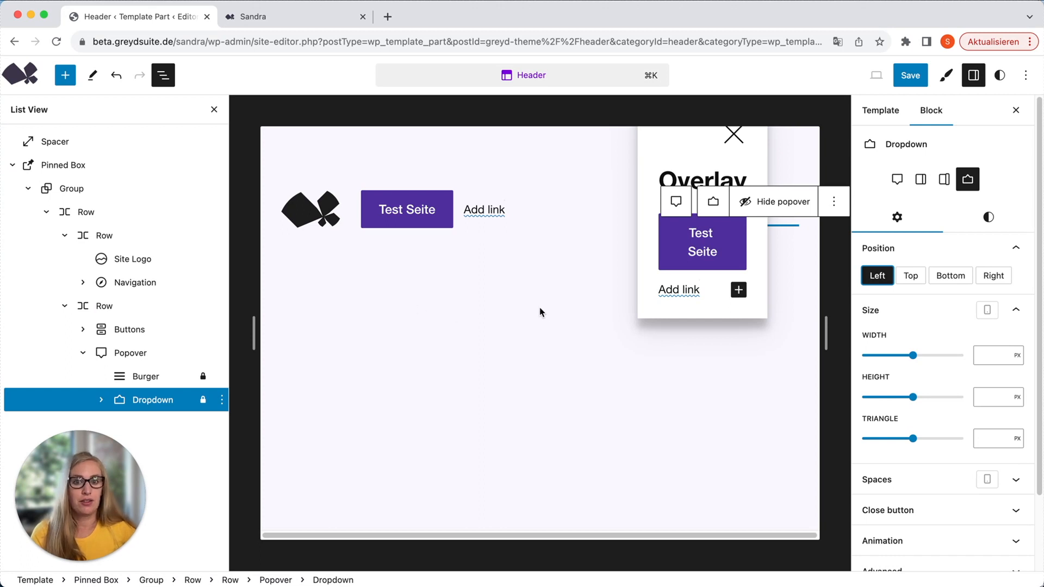
click(422, 329)
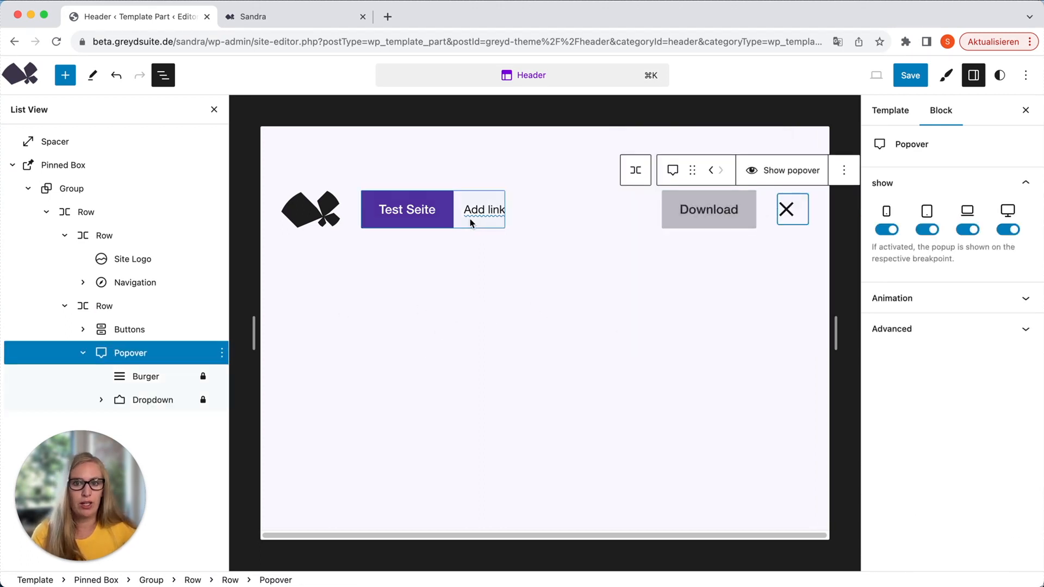